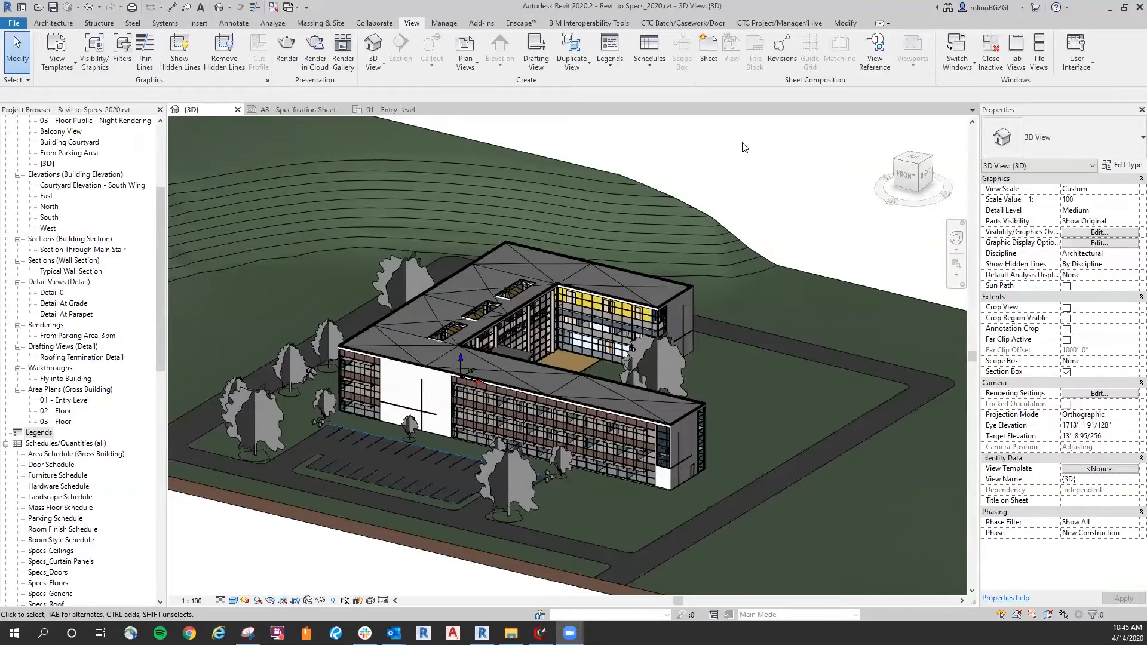
Switch to the 01 - Entry Level floor plan near the Sprinkler and Electrical rooms
click(393, 110)
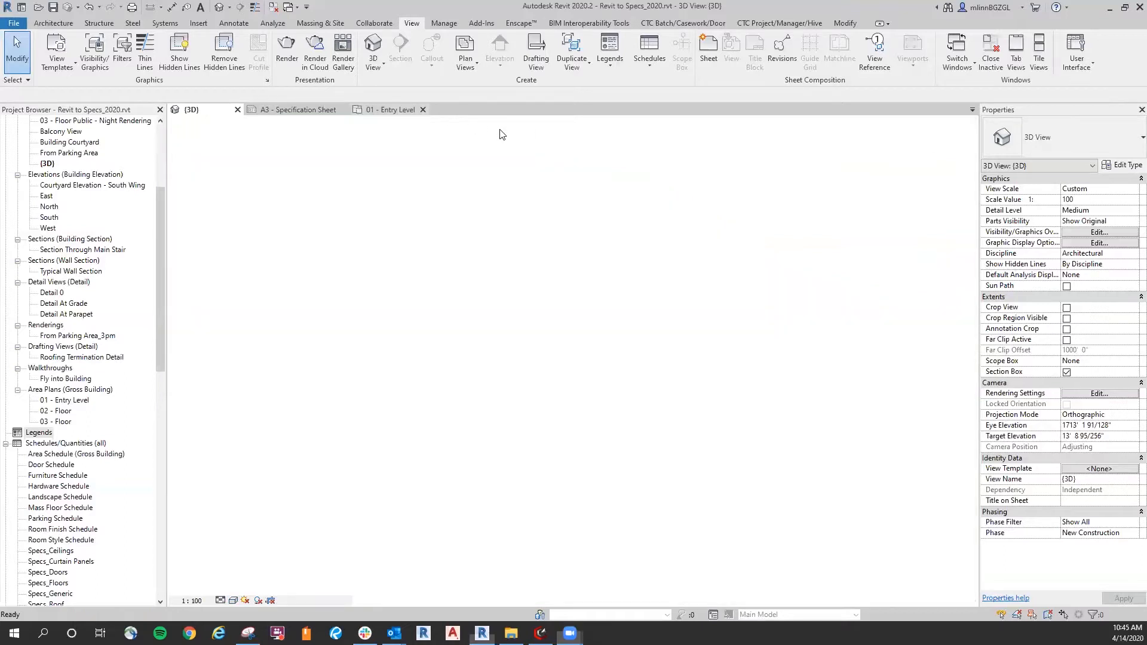
scroll(417, 343, up, 14)
mouse_move(464, 282)
middle_down()
mouse_move(498, 272)
mouse_move(479, 259)
mouse_move(487, 271)
mouse_move(515, 269)
middle_up()
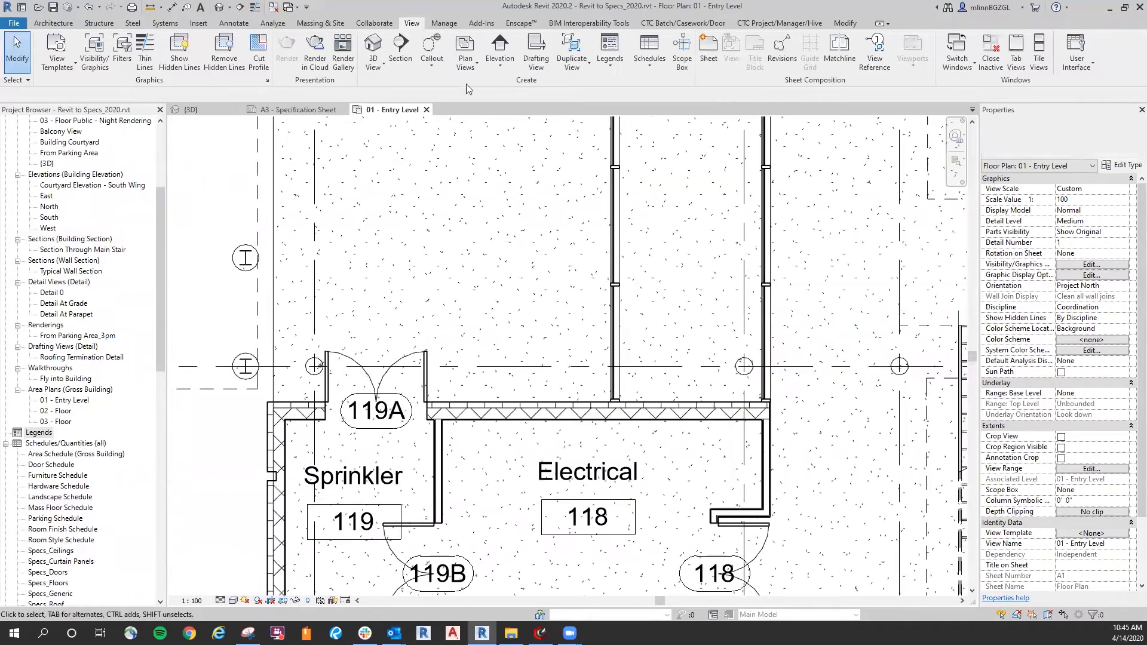
Place a material keynote tag with a leader on the concrete block layer of the exterior wall above the Electrical room
click(233, 23)
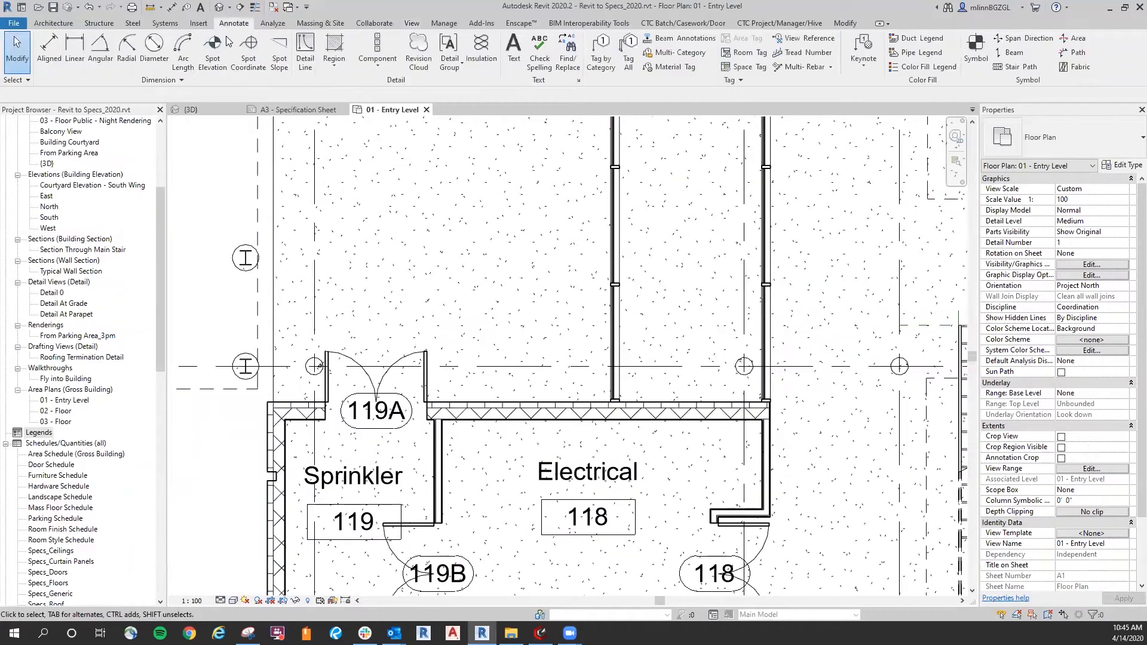
click(872, 65)
click(892, 111)
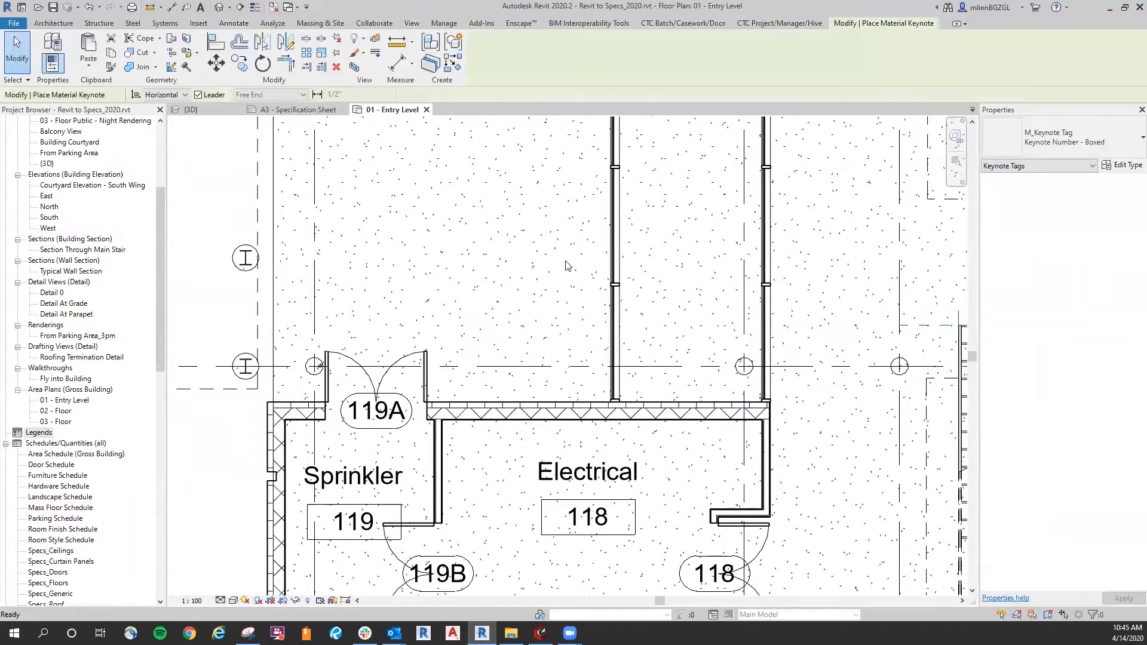
scroll(543, 350, up, 1)
scroll(543, 349, up, 1)
scroll(511, 305, up, 1)
click(505, 271)
click(424, 274)
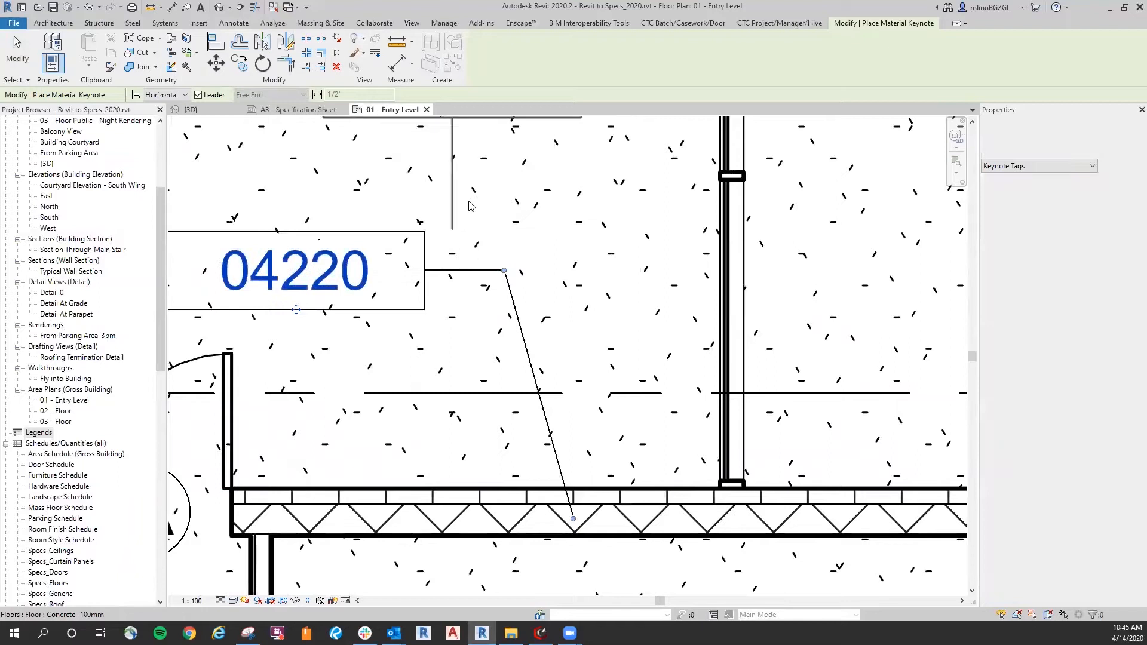
scroll(500, 233, down, 2)
key(Escape)
key(Escape)
scroll(506, 334, down, 2)
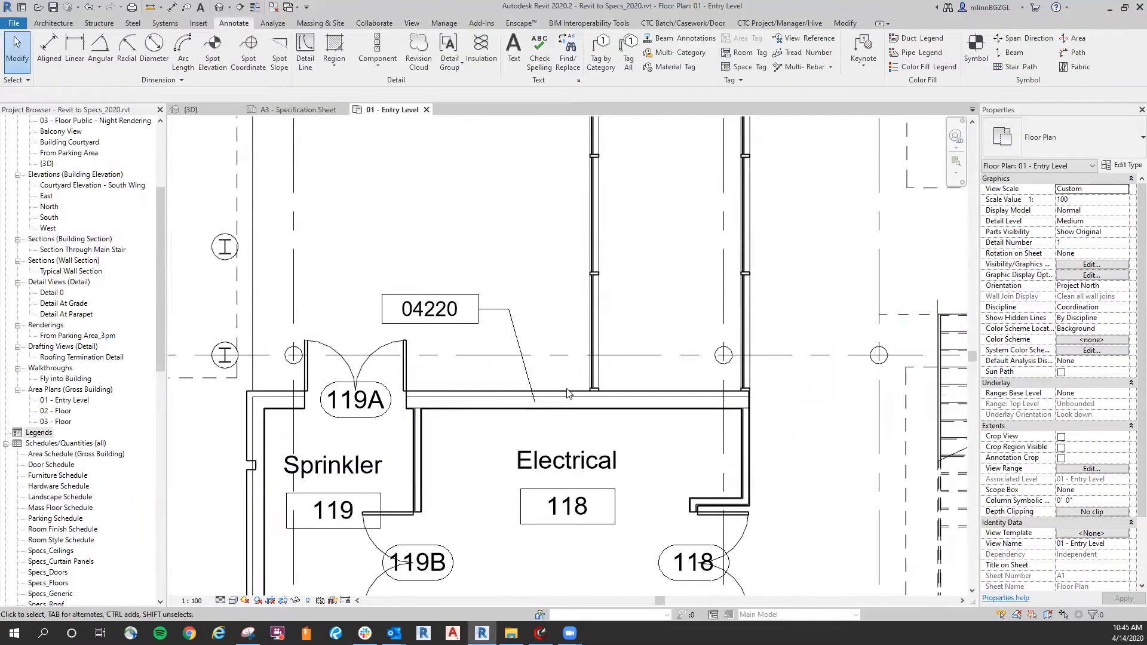
Open the keynote list from the placed tag, examine the entry assigned to it and accept it as is
middle_drag(511, 236, 489, 238)
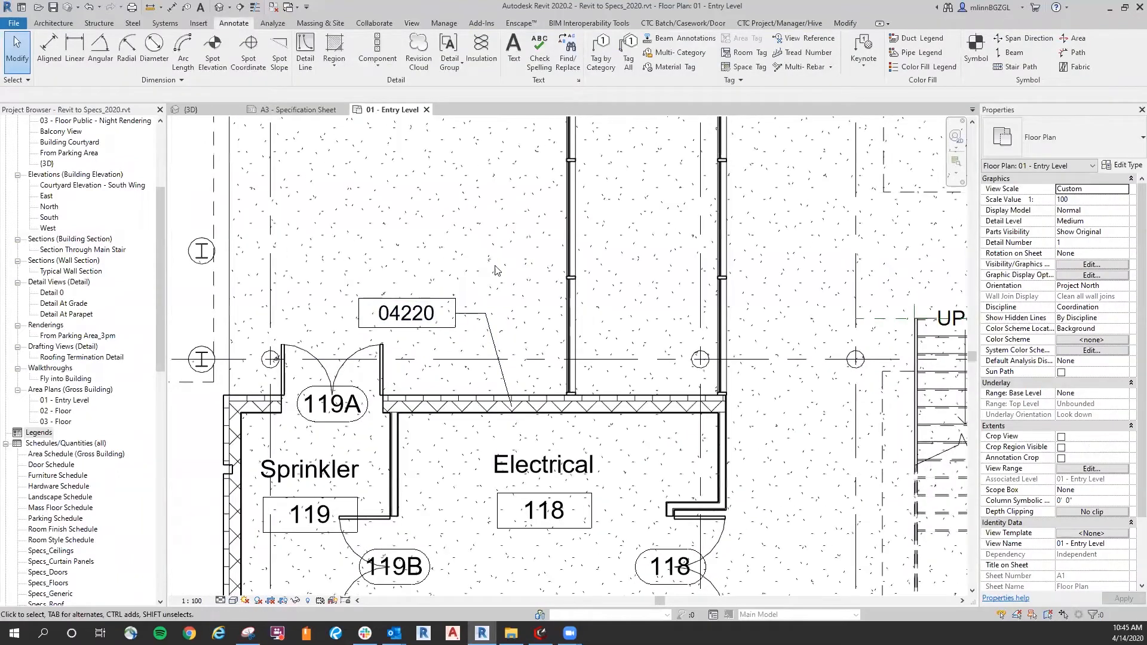
middle_drag(516, 281, 486, 293)
double_click(379, 325)
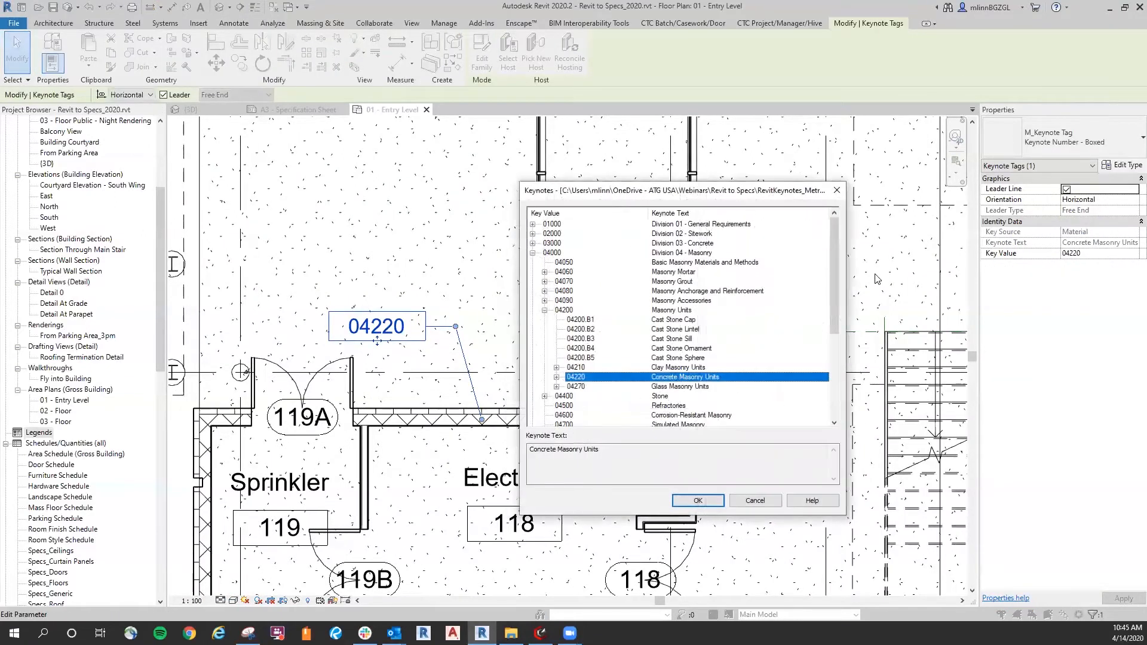
drag(836, 246, 664, 294)
click(698, 501)
key(Escape)
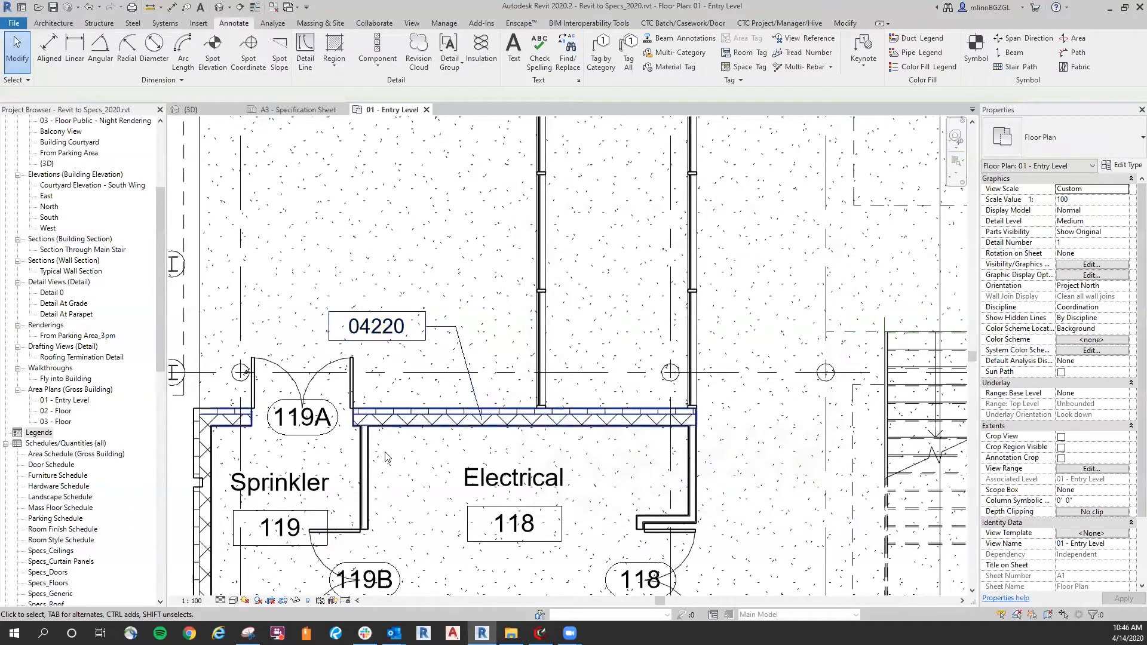
Open the layer assembly of the Exterior - Insulation on Masonry wall type for the keynoted wall
click(408, 414)
middle_drag(454, 223, 444, 220)
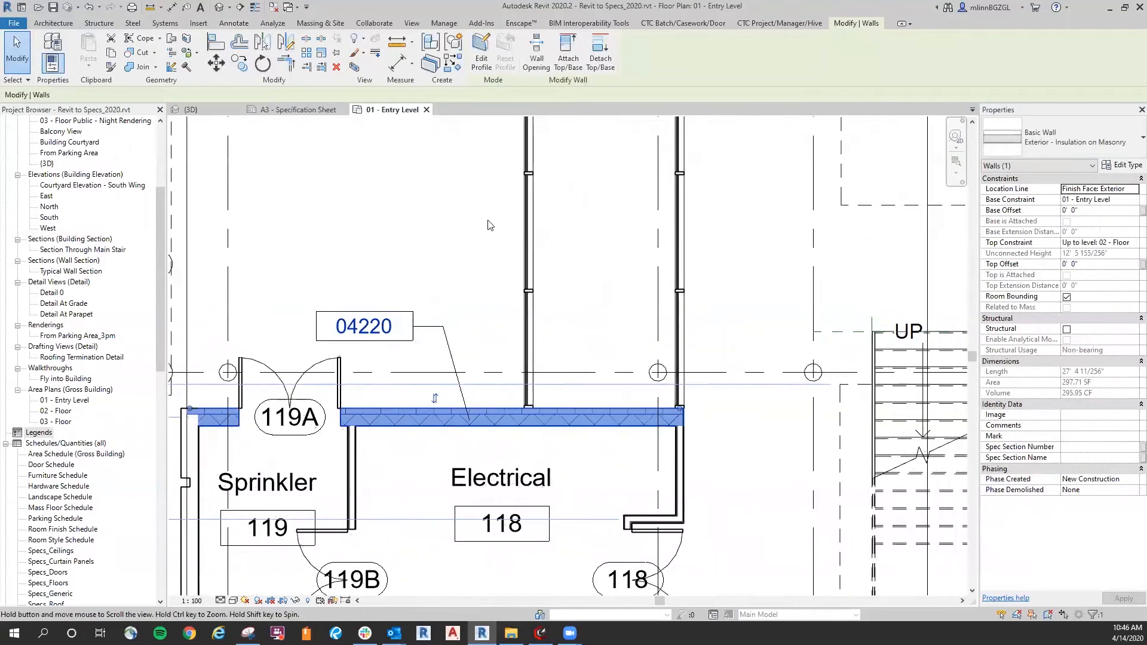
click(1127, 167)
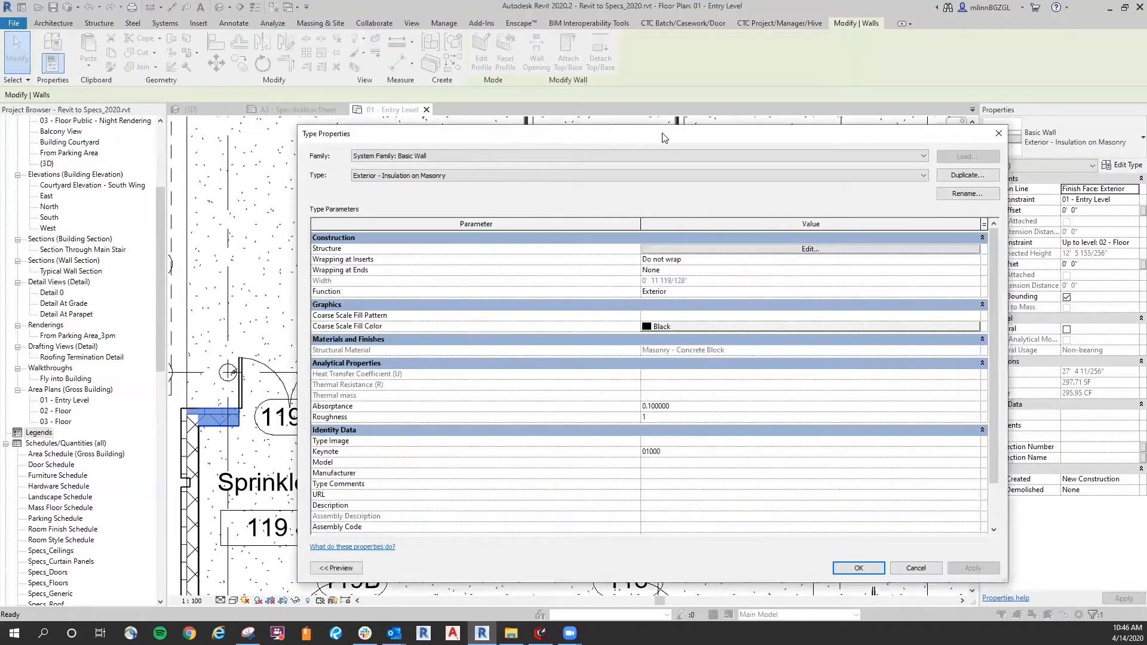
click(712, 249)
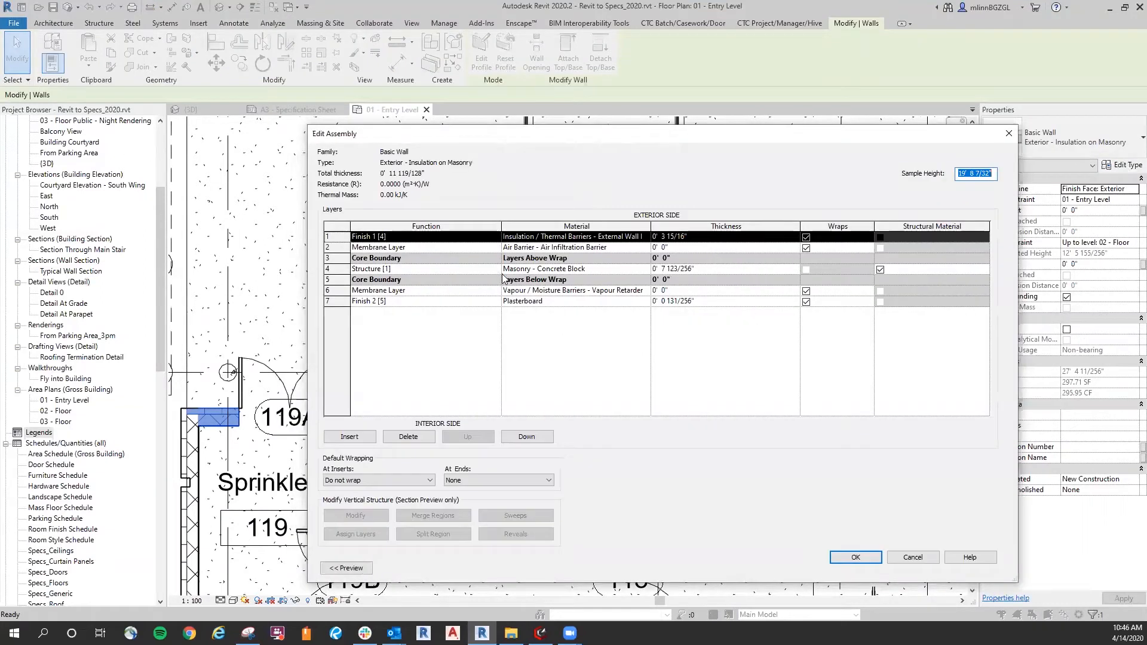
drag(640, 141, 715, 138)
Open the Masonry - Concrete Block material of the wall's structure layer and inspect its identity data
click(692, 268)
click(693, 269)
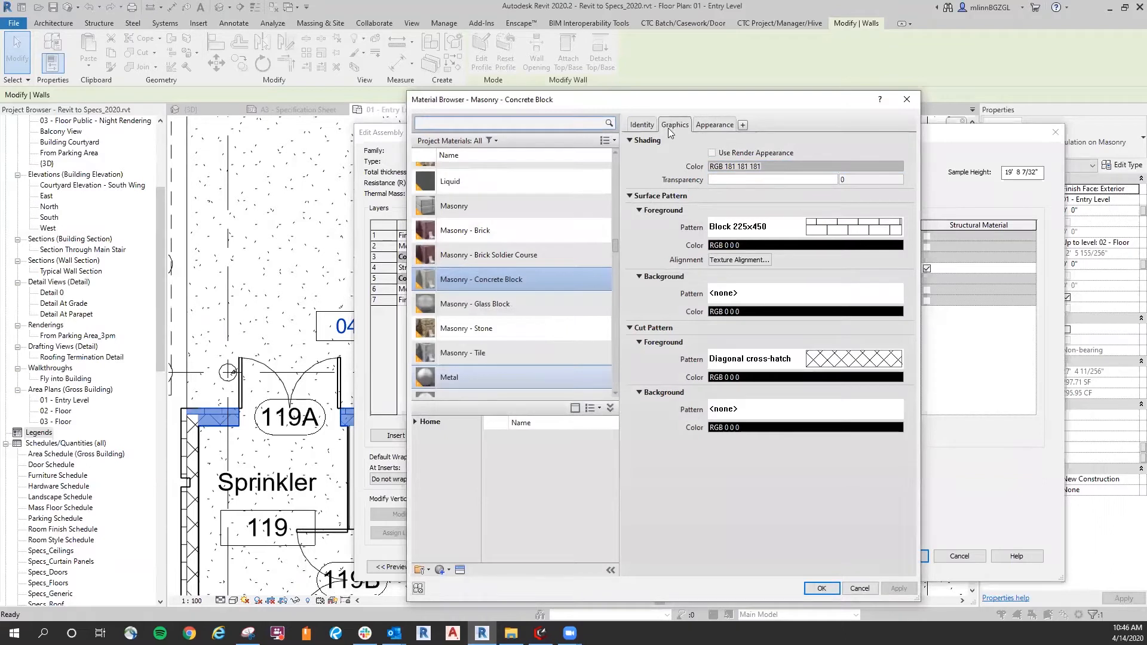
click(650, 129)
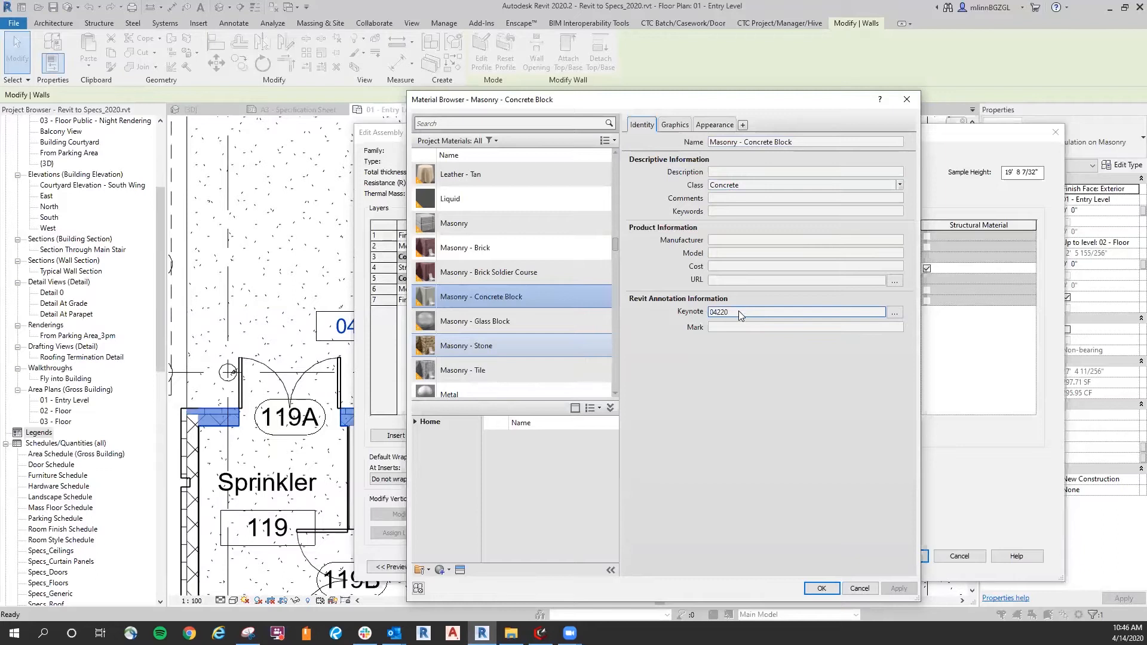
Examine the keynote assigned to Masonry - Concrete Block in the keynote list, then accept all wall dialogs and deselect the wall
click(894, 313)
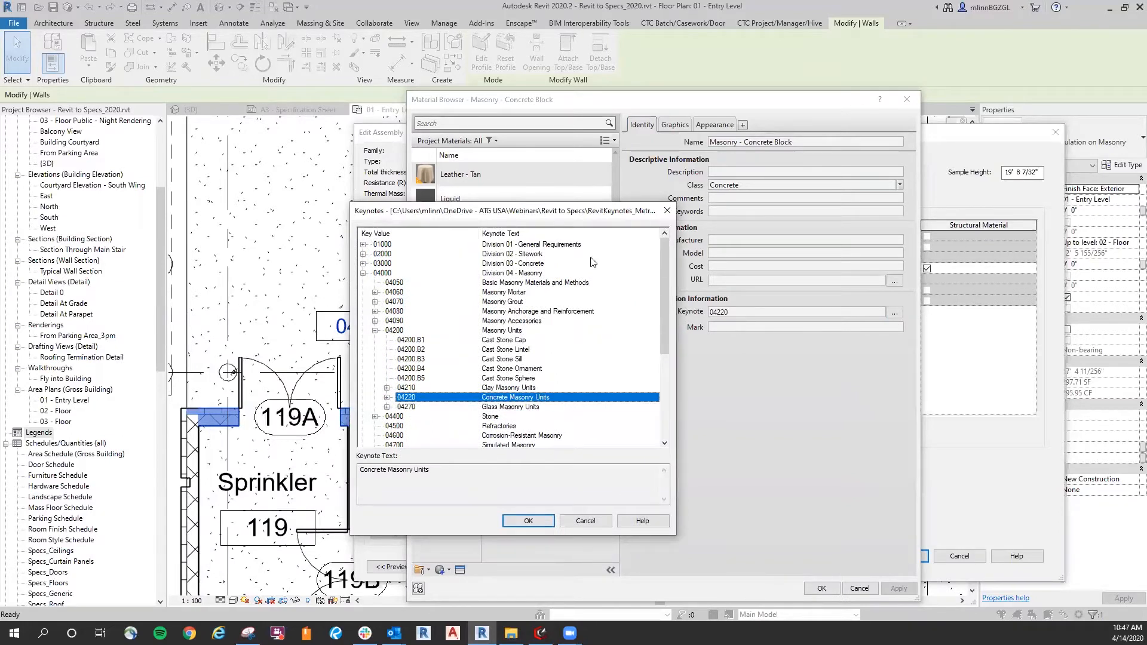
drag(561, 218, 608, 202)
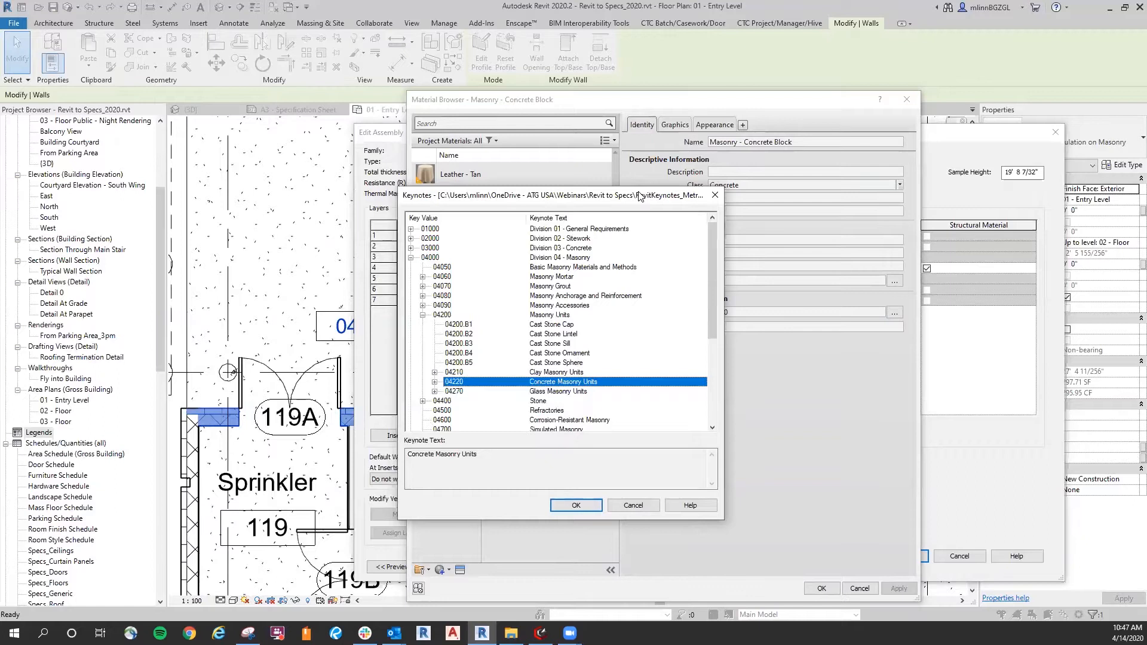
drag(639, 197, 362, 280)
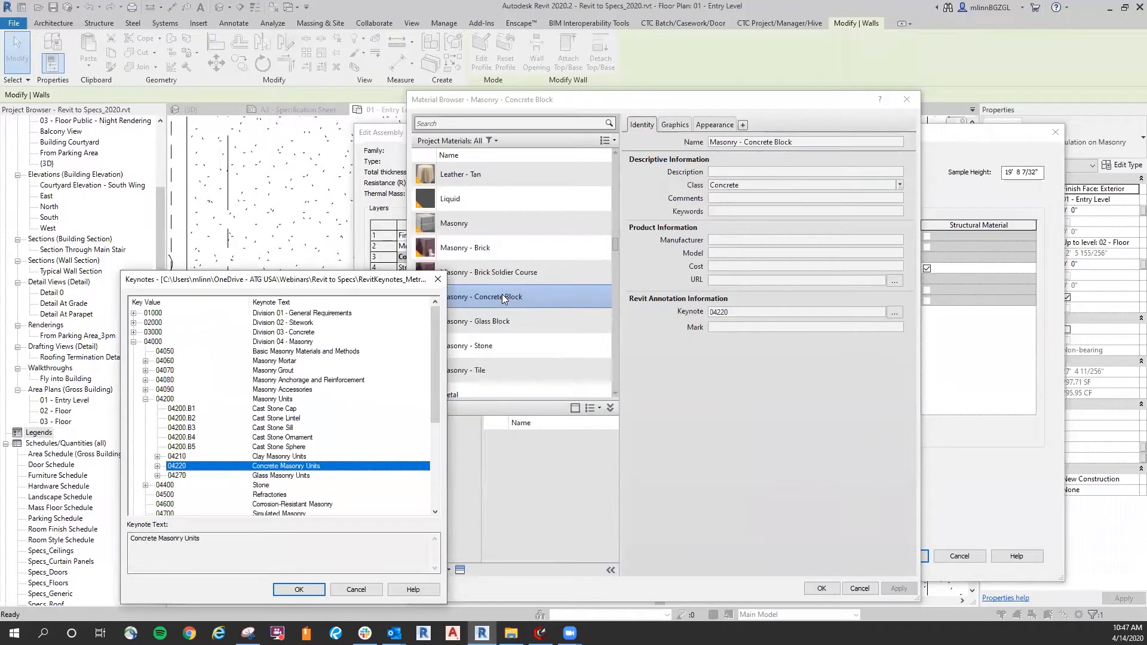
drag(380, 281, 658, 193)
click(577, 514)
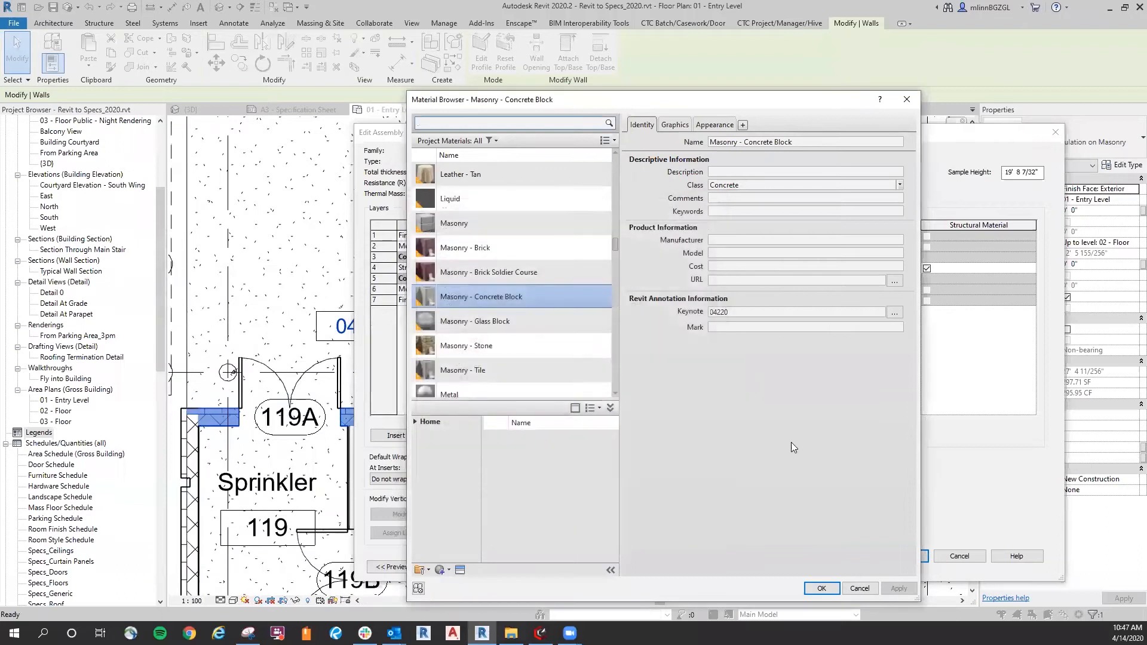
click(823, 589)
click(897, 556)
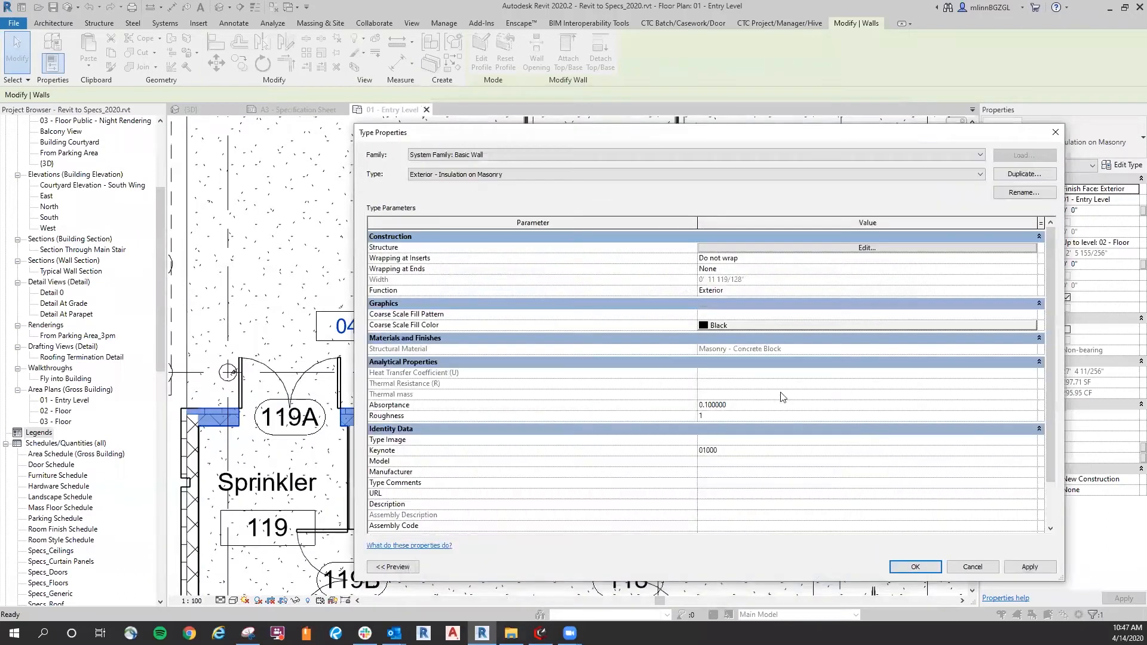
click(916, 566)
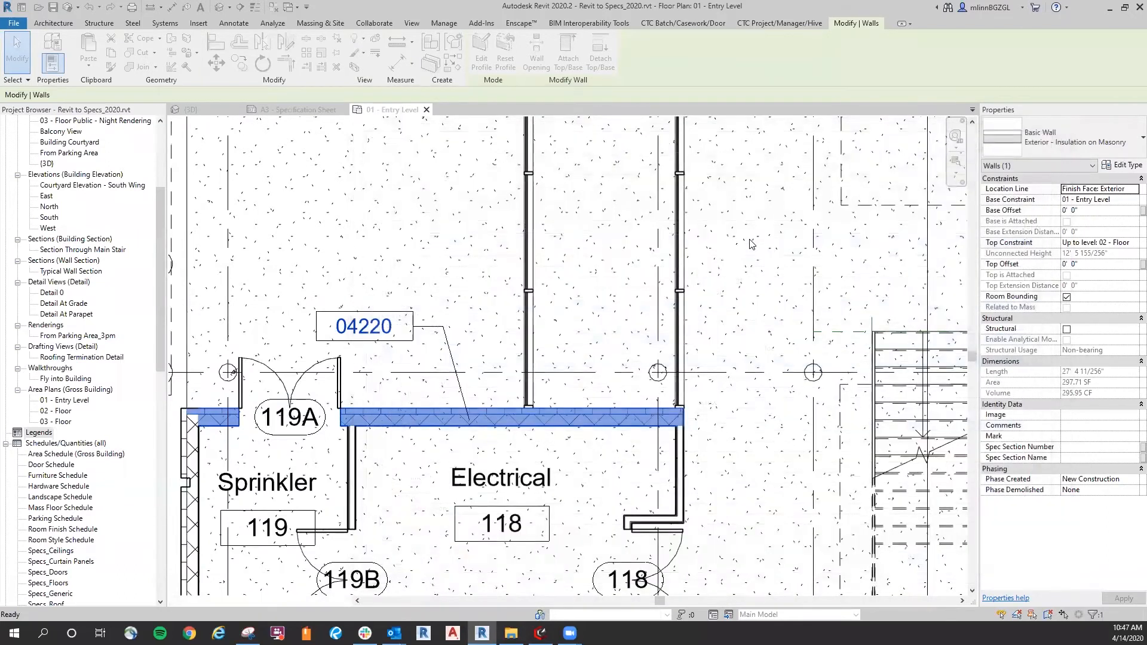
click(752, 244)
Open the layer assembly of the Standard Timber-Wood Finish floor beside the Lobby
scroll(745, 245, down, 5)
middle_drag(725, 304, 508, 355)
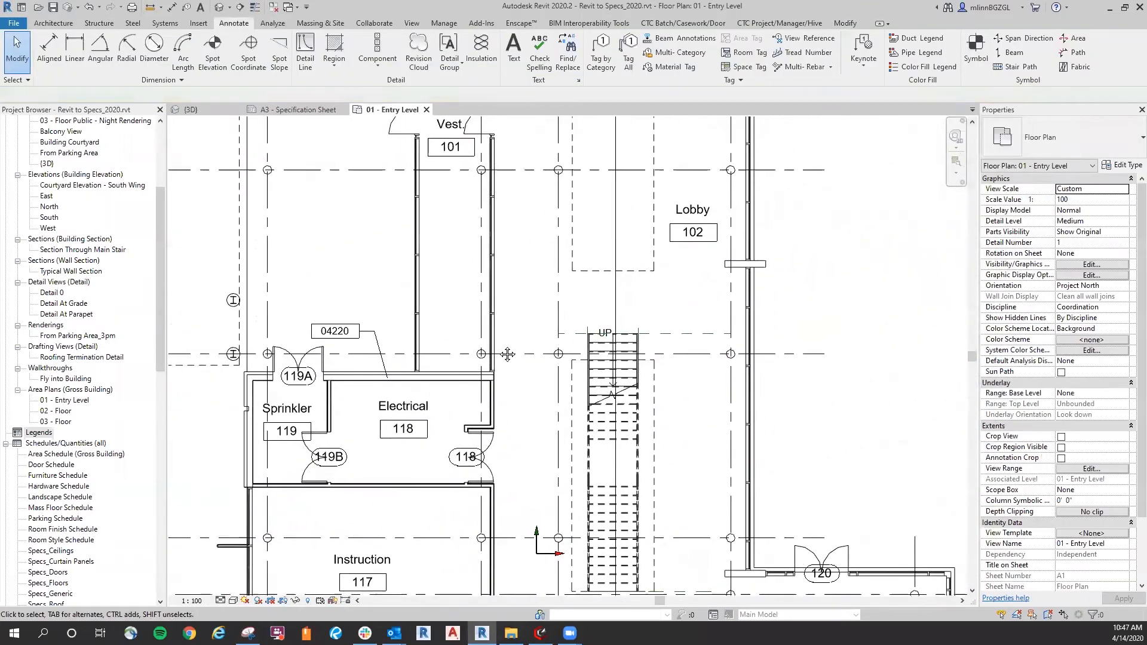
middle_drag(948, 397, 702, 423)
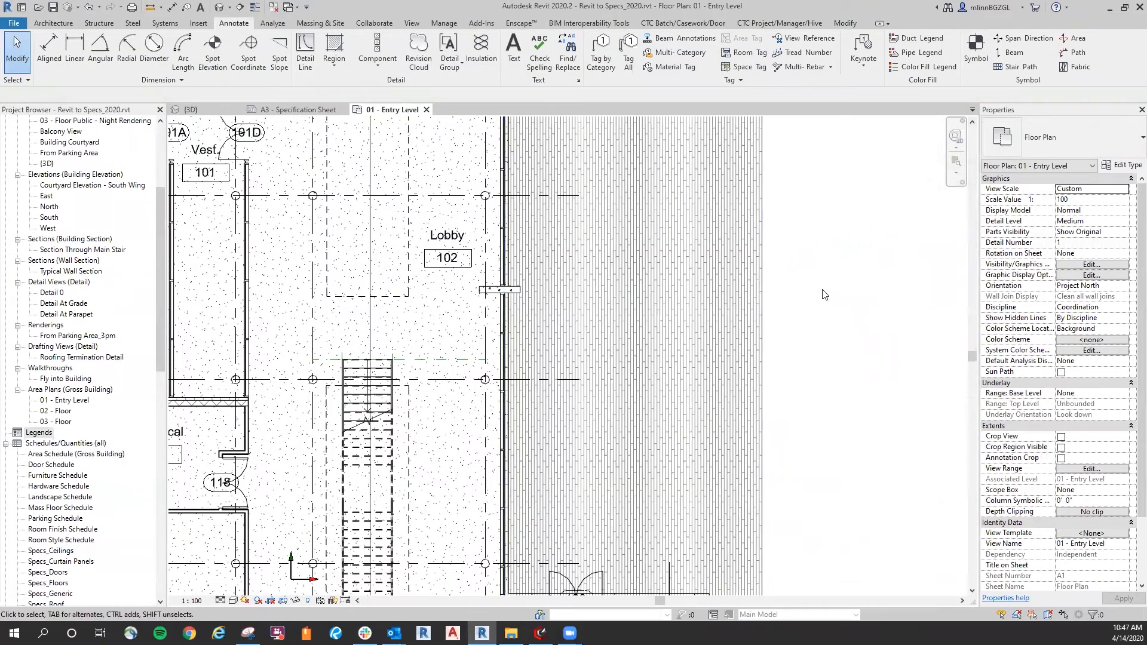
click(756, 275)
middle_drag(806, 300, 784, 323)
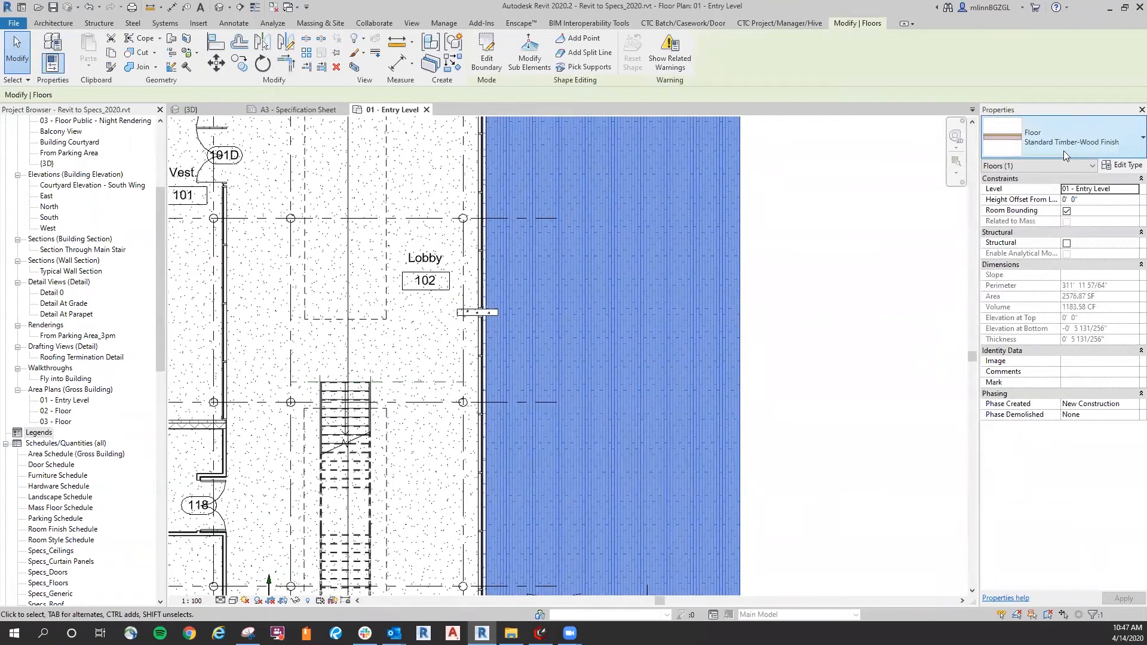
click(1122, 167)
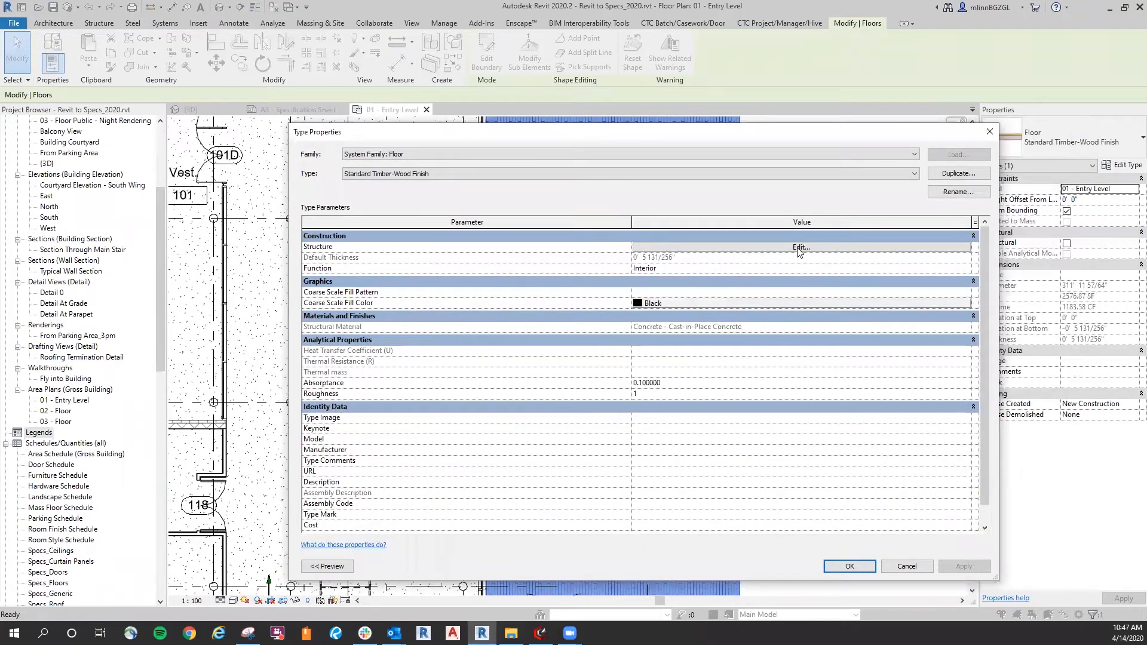
click(798, 247)
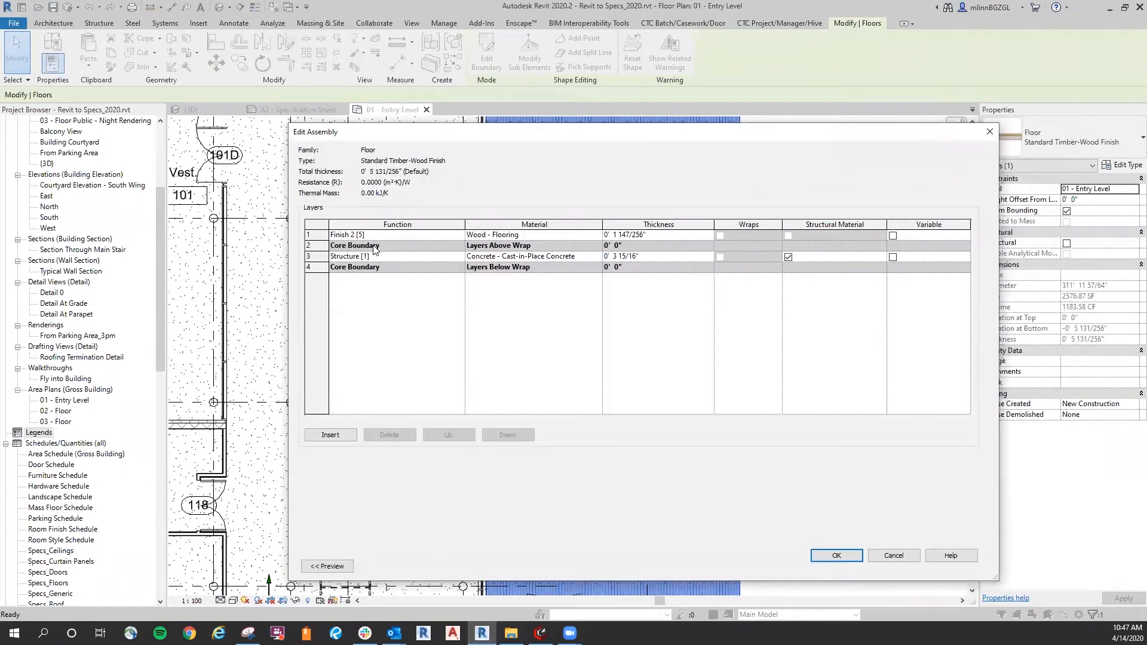
Open the Wood - Flooring material of the floor's finish layer and inspect its identity data
click(485, 235)
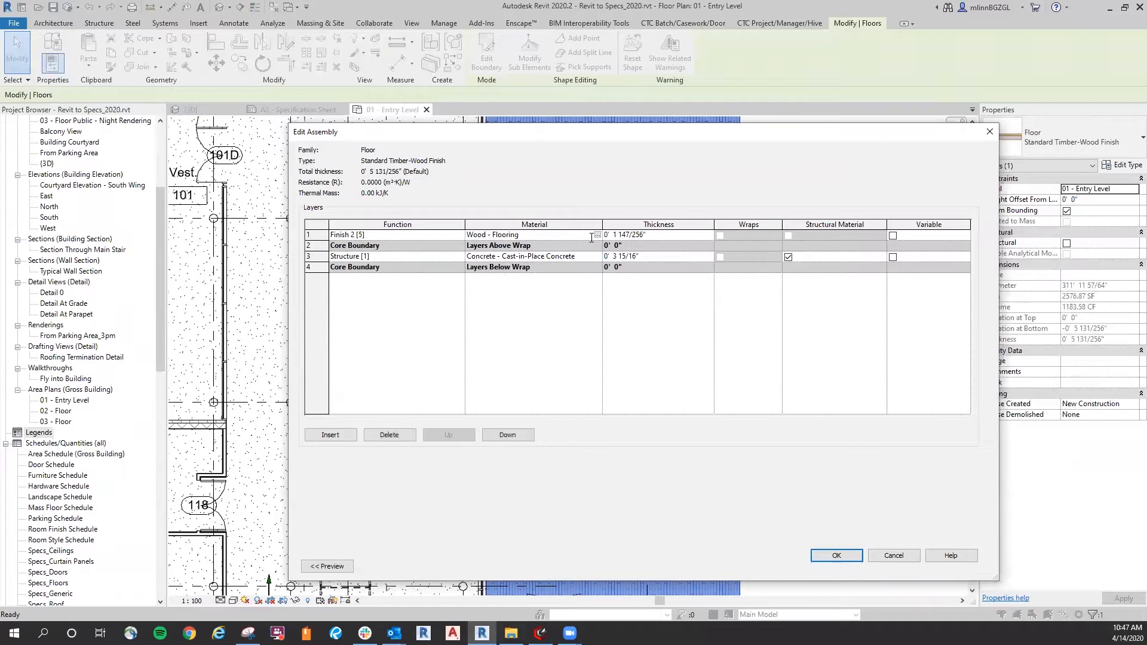
click(598, 235)
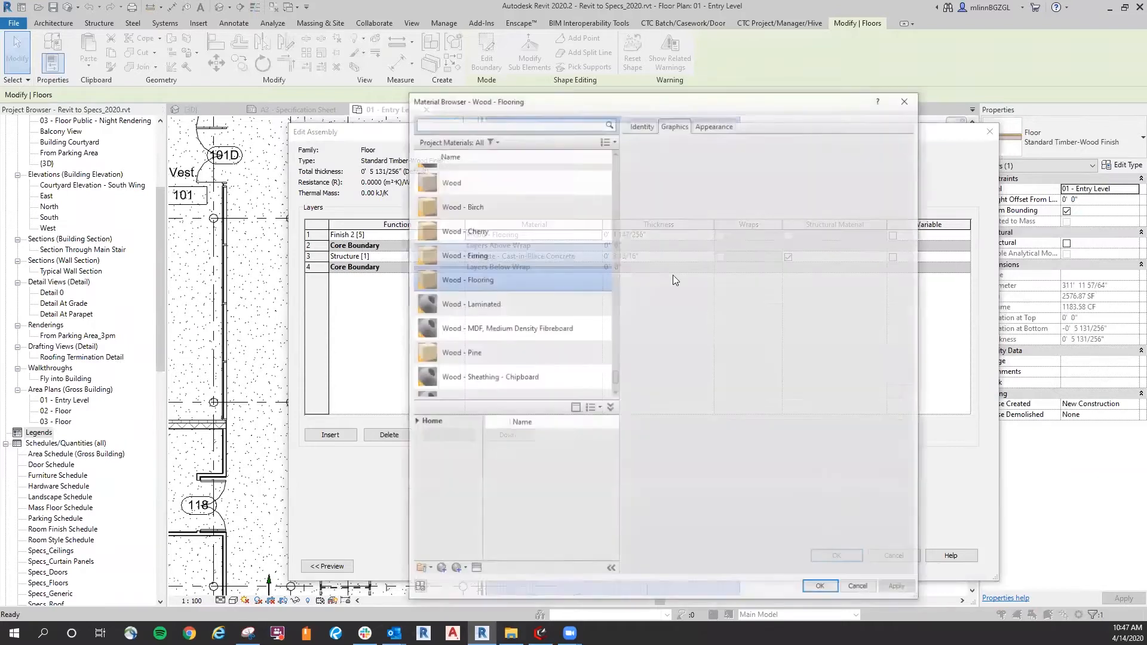
click(642, 125)
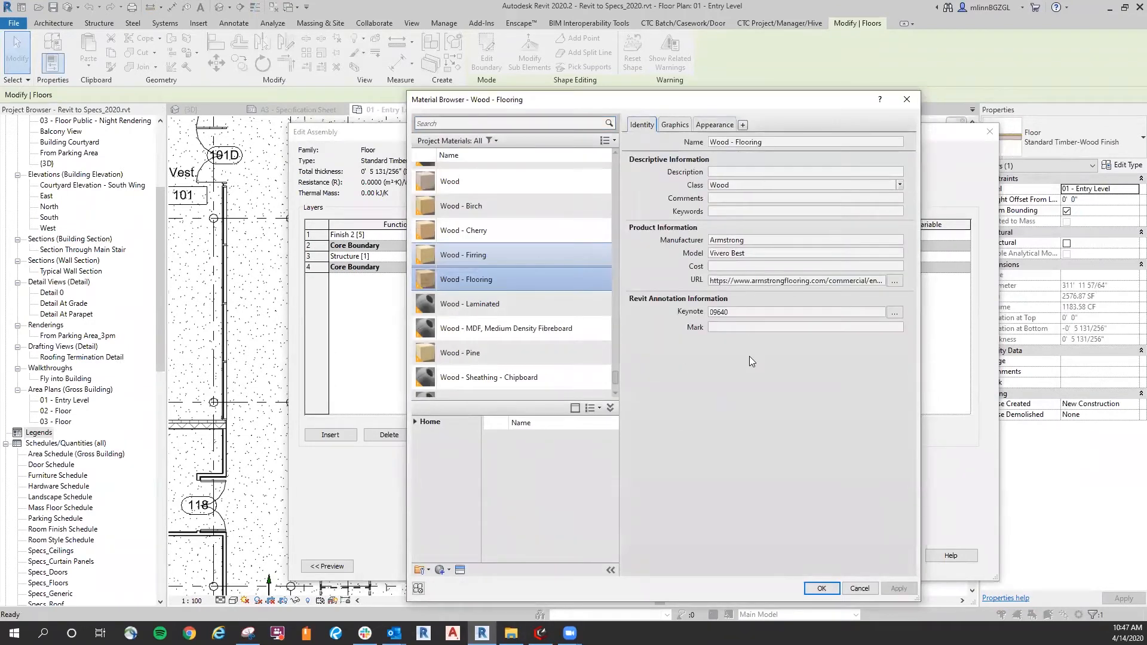
drag(801, 107, 788, 122)
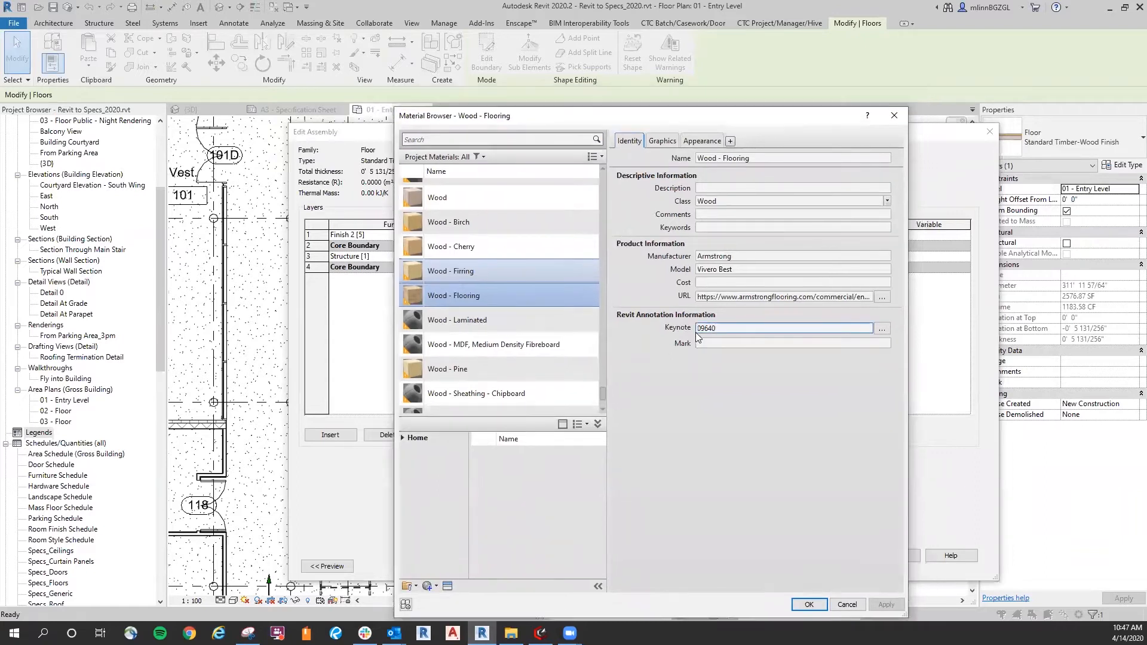
Review the keynote and name of the Wood - Flooring material, then accept the material without changes
click(881, 329)
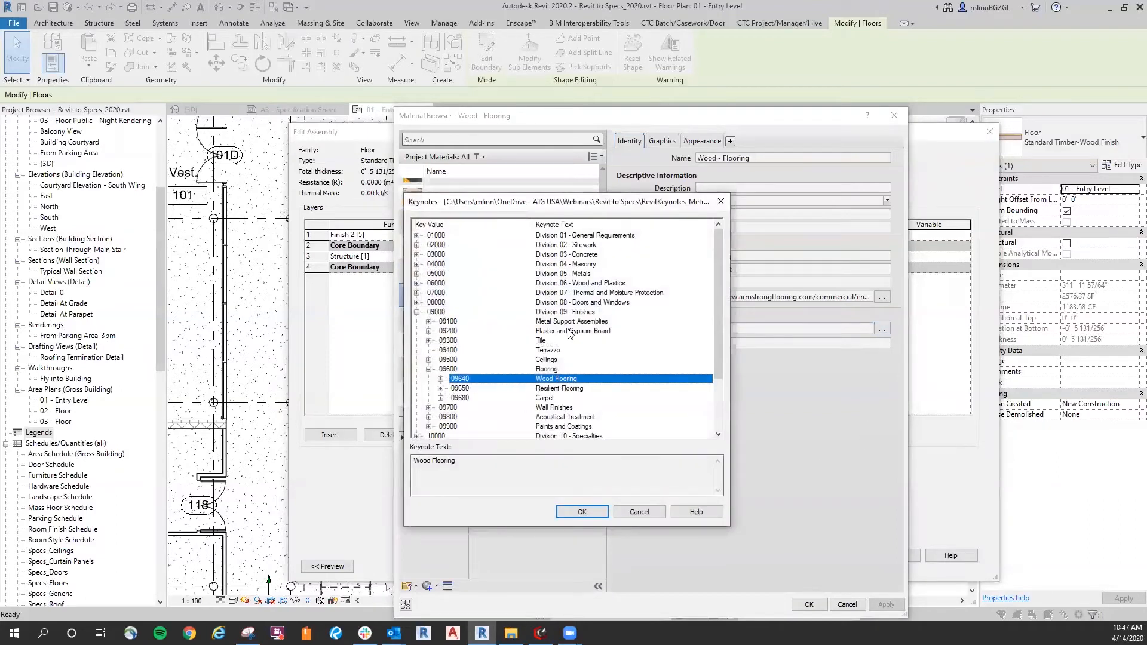
click(583, 511)
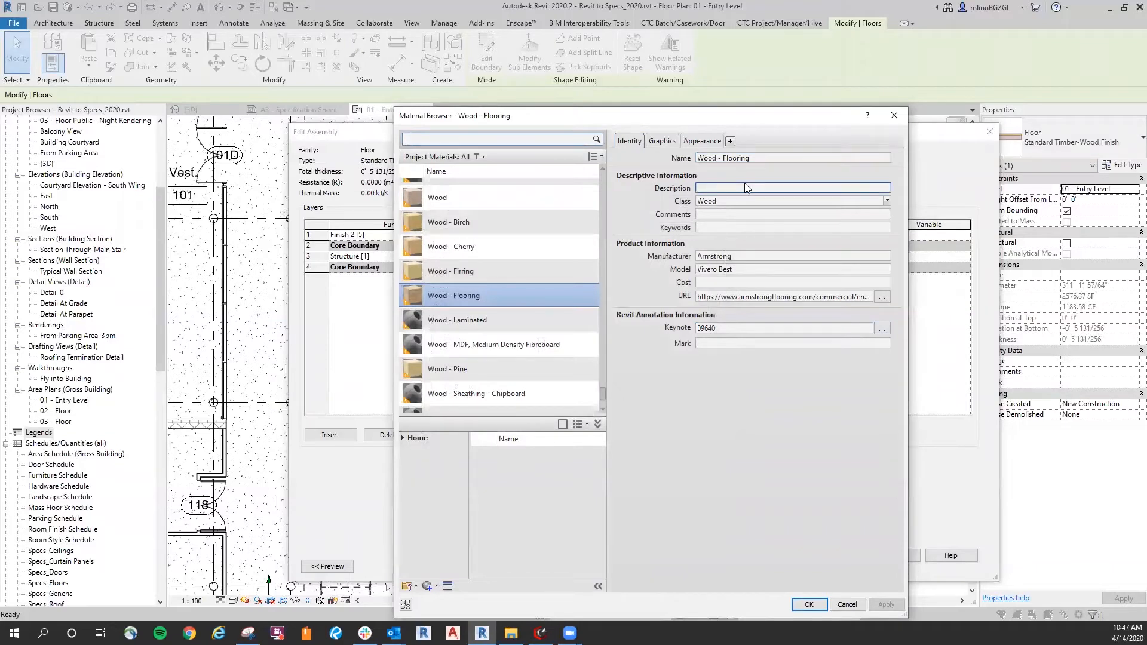
double_click(766, 158)
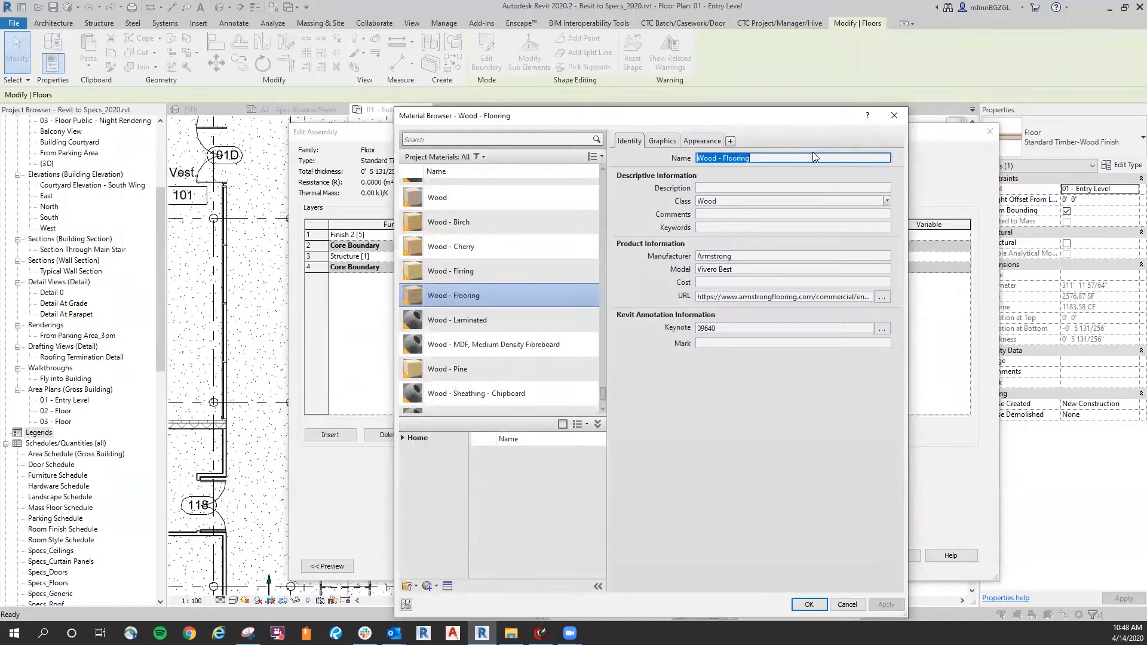
scroll(538, 206, down, 1)
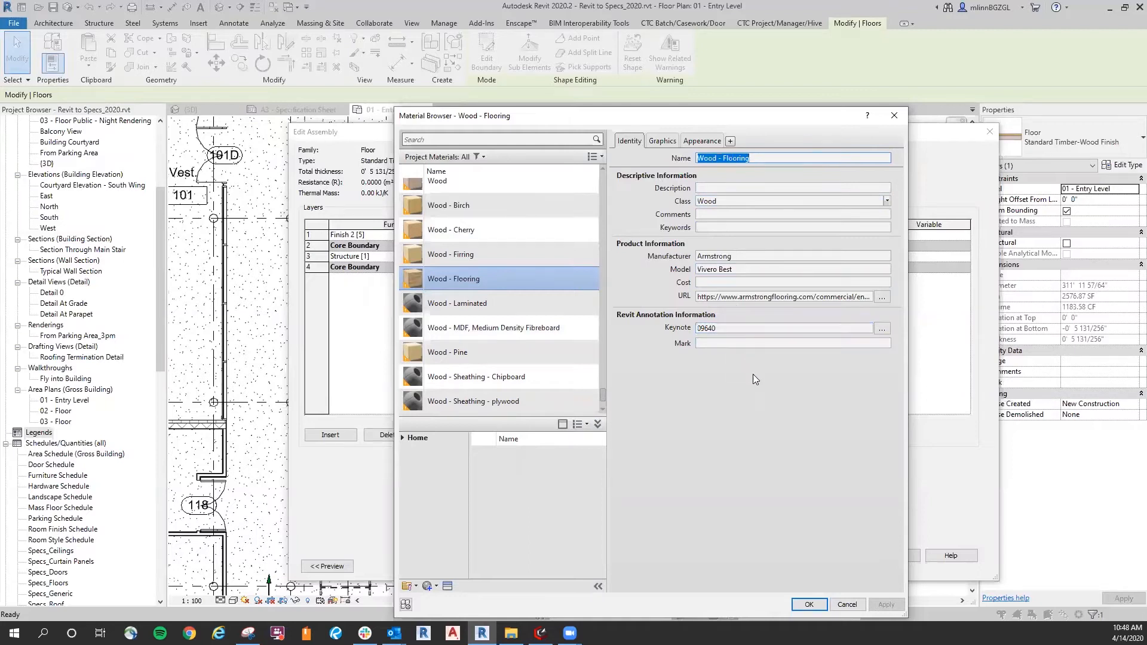
drag(768, 120, 765, 115)
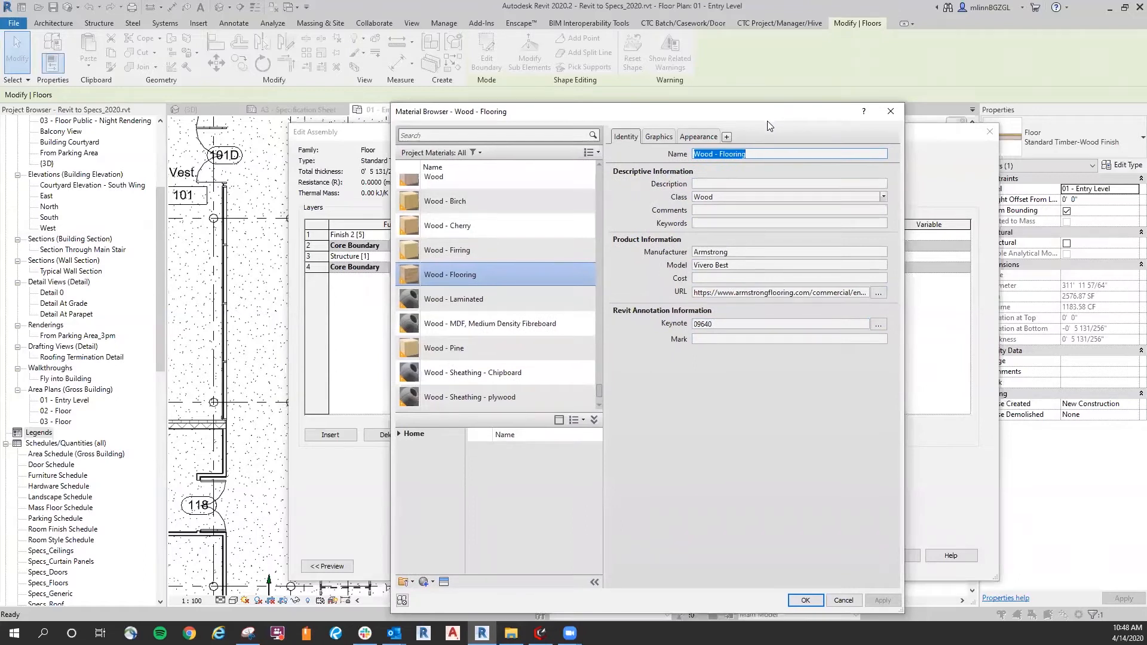
click(805, 600)
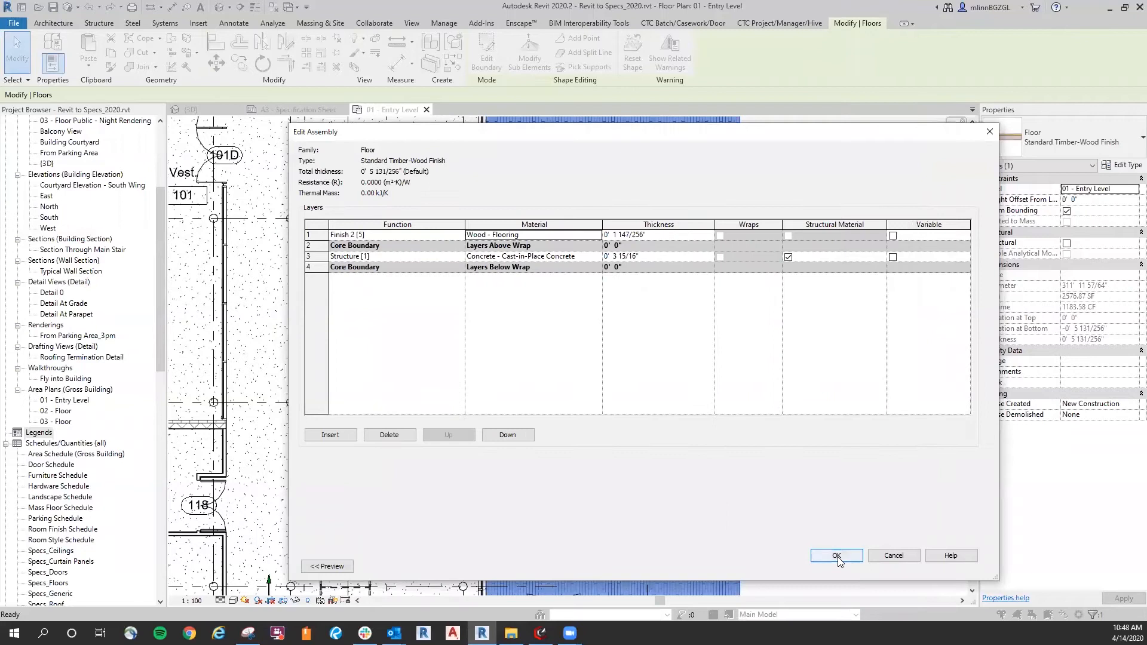
Accept the floor's assembly and type properties without changes and deselect the floor
click(836, 556)
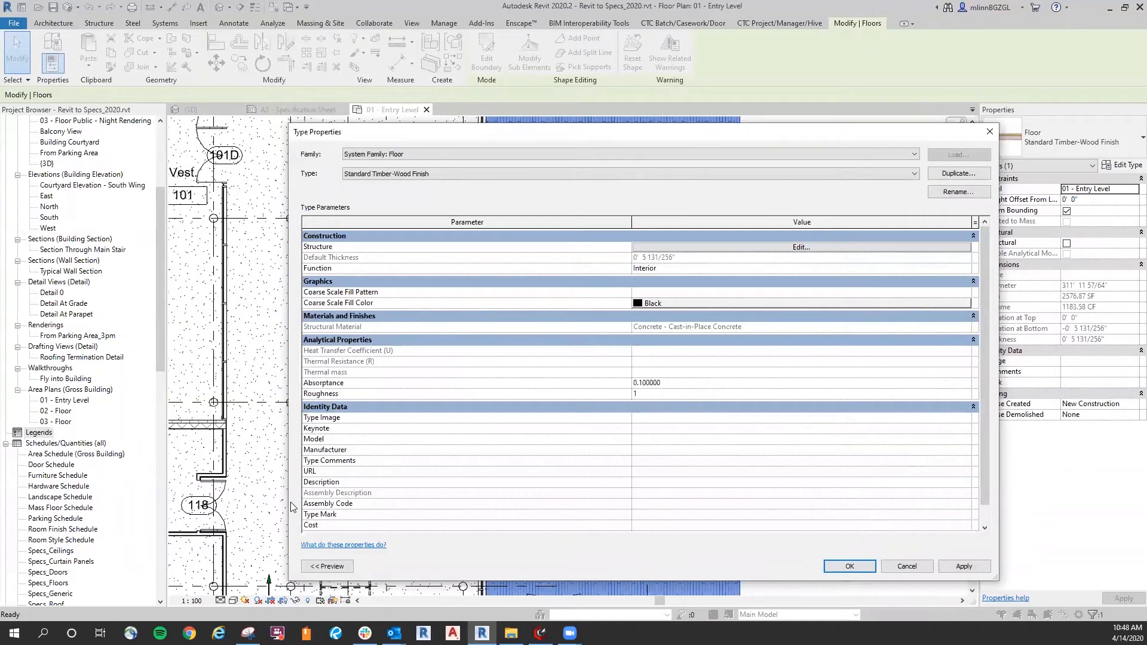
click(849, 566)
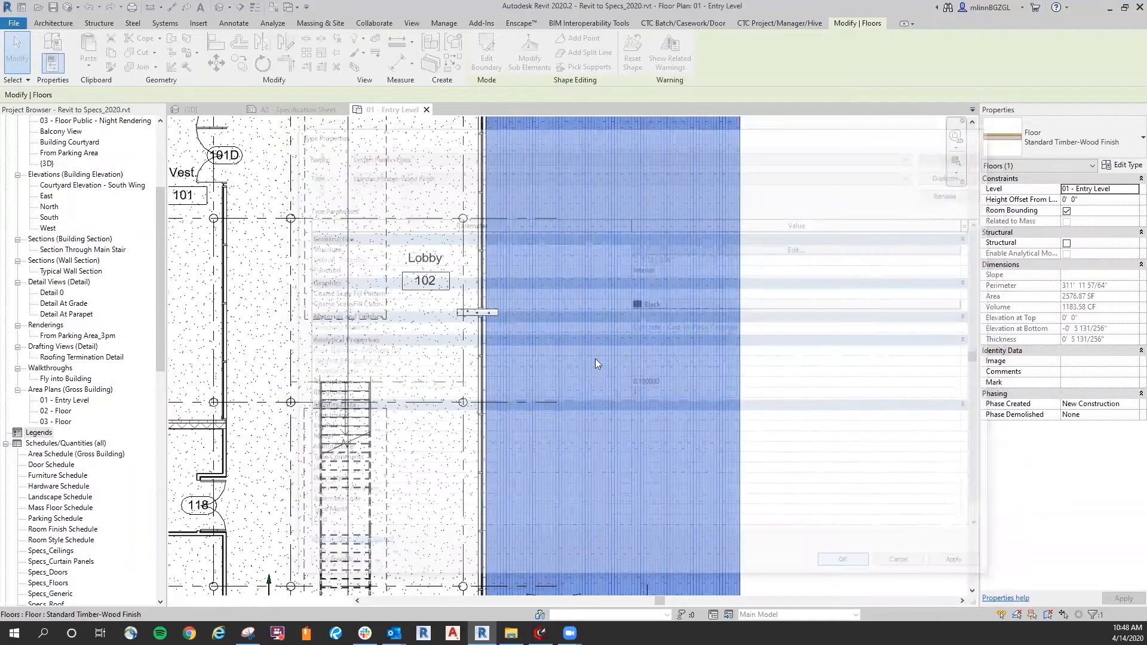
scroll(684, 231, down, 4)
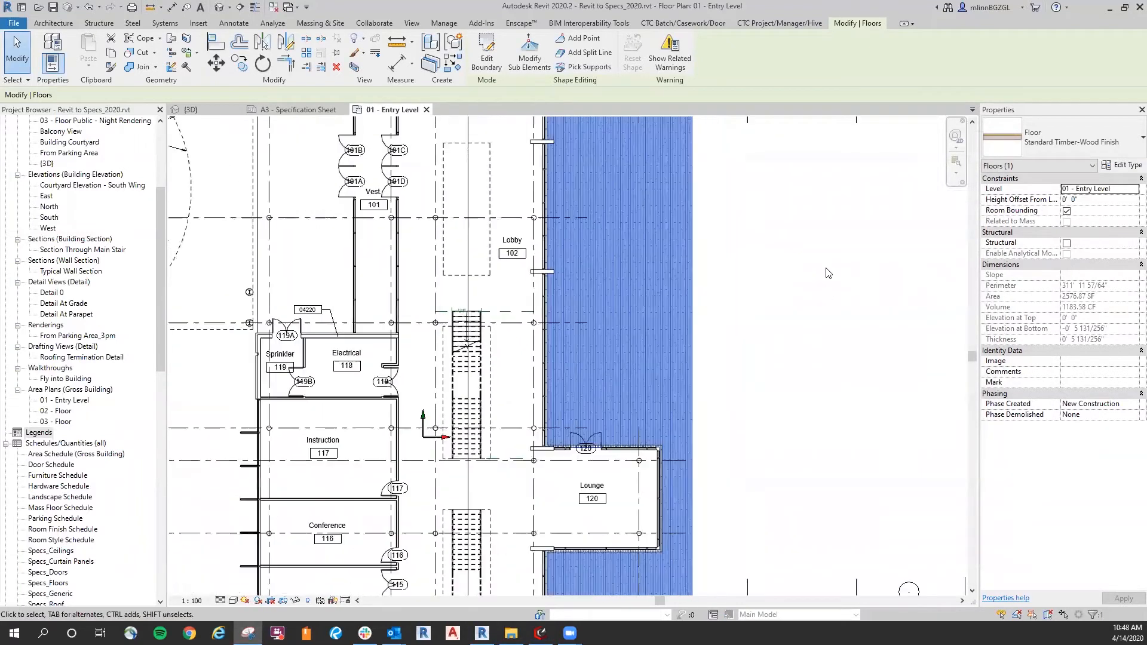
click(776, 270)
Create a keynote legend with the Key Value and Keynote Text fields, and widen the Keynote Text column to fit its descriptions
scroll(776, 270, down, 1)
middle_drag(206, 239, 294, 258)
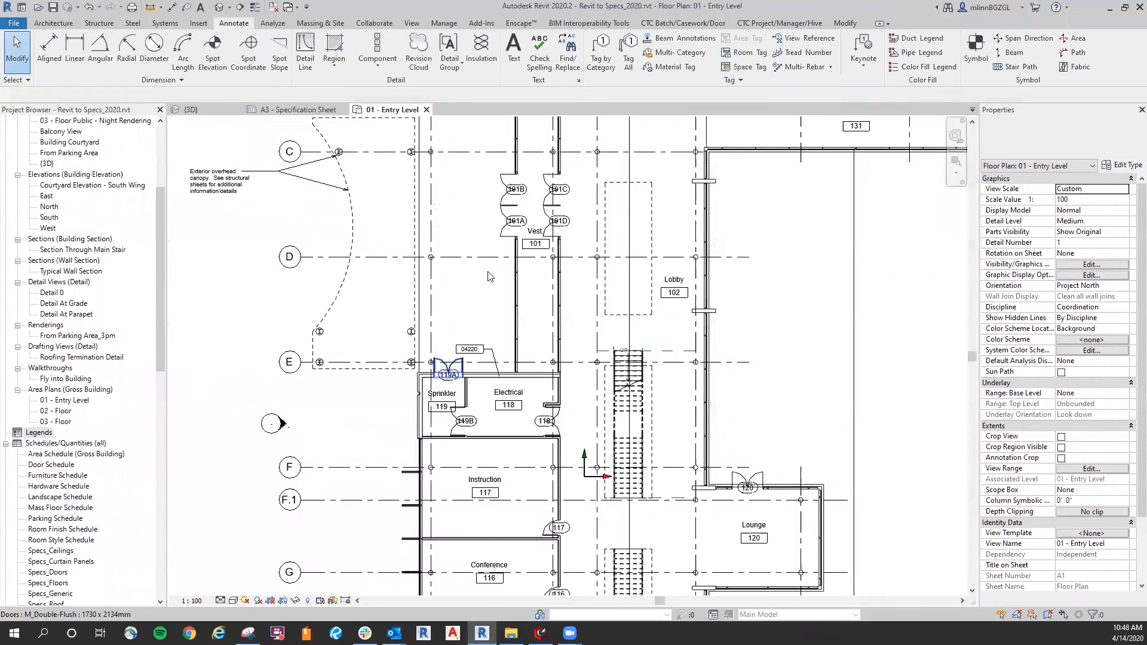
scroll(478, 316, up, 5)
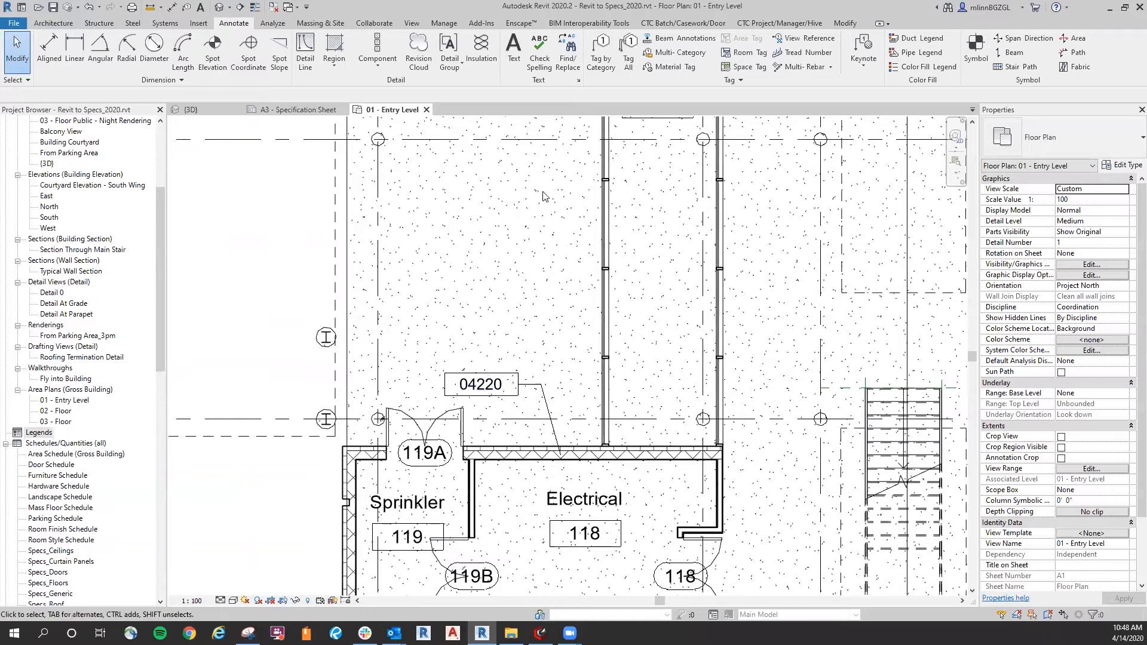
click(411, 27)
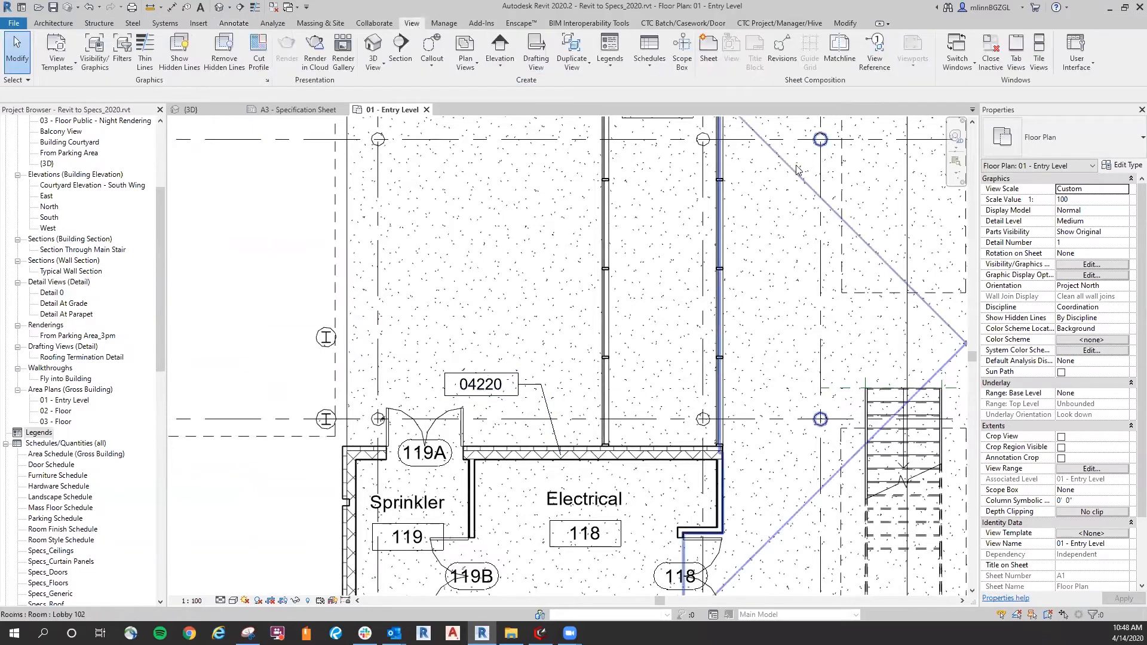
click(613, 51)
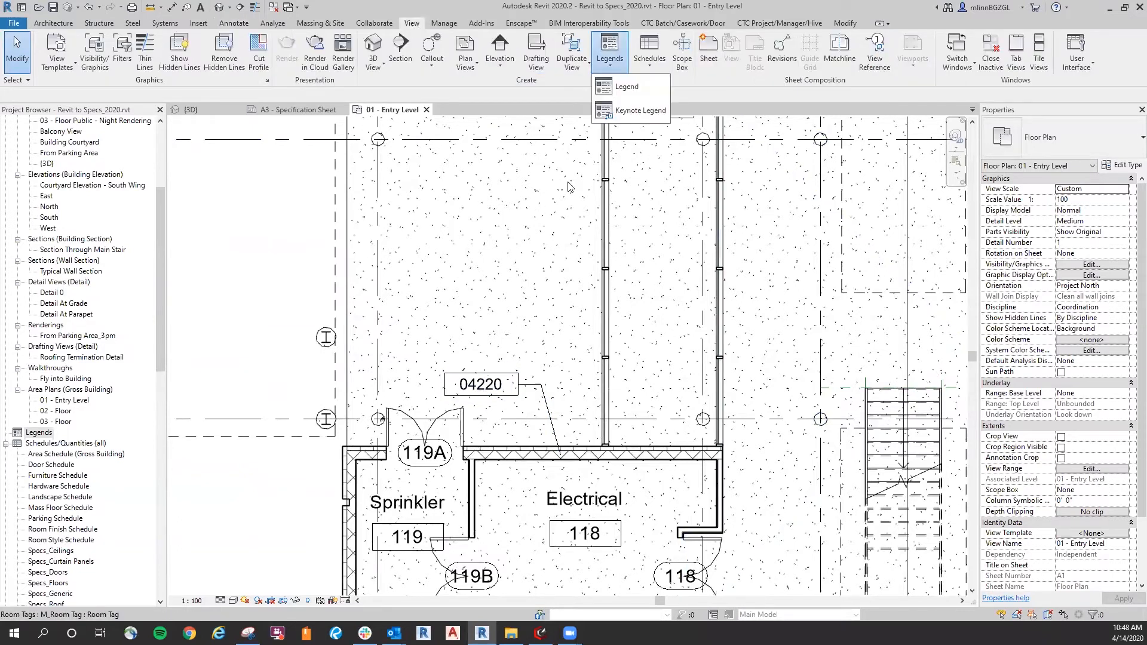
click(645, 111)
click(517, 334)
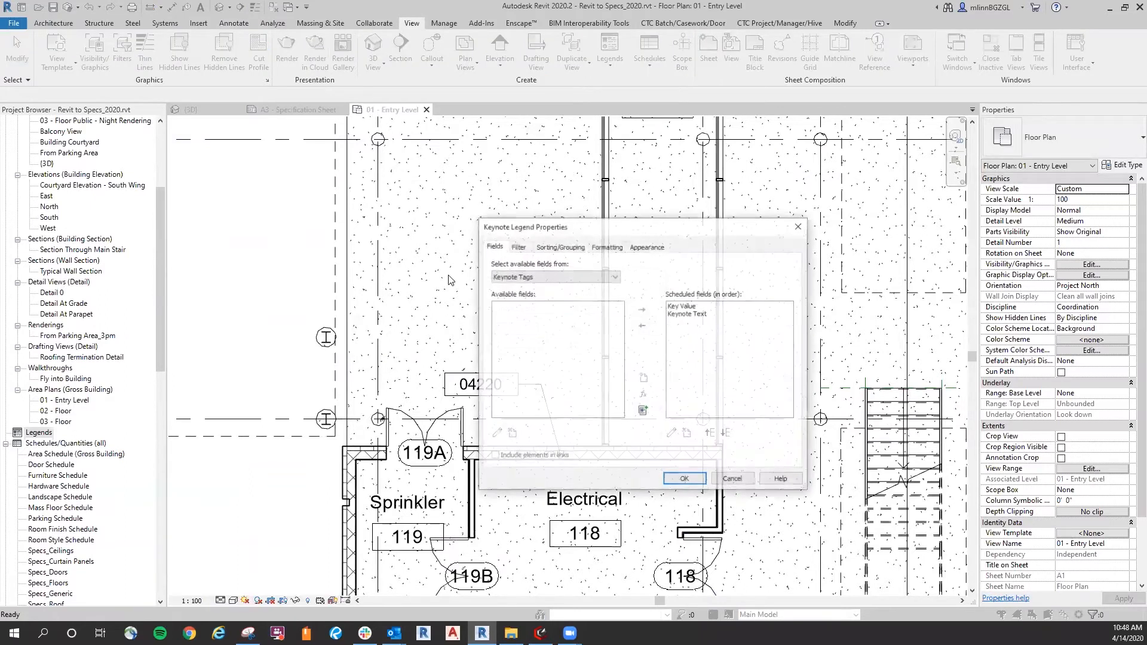
click(687, 480)
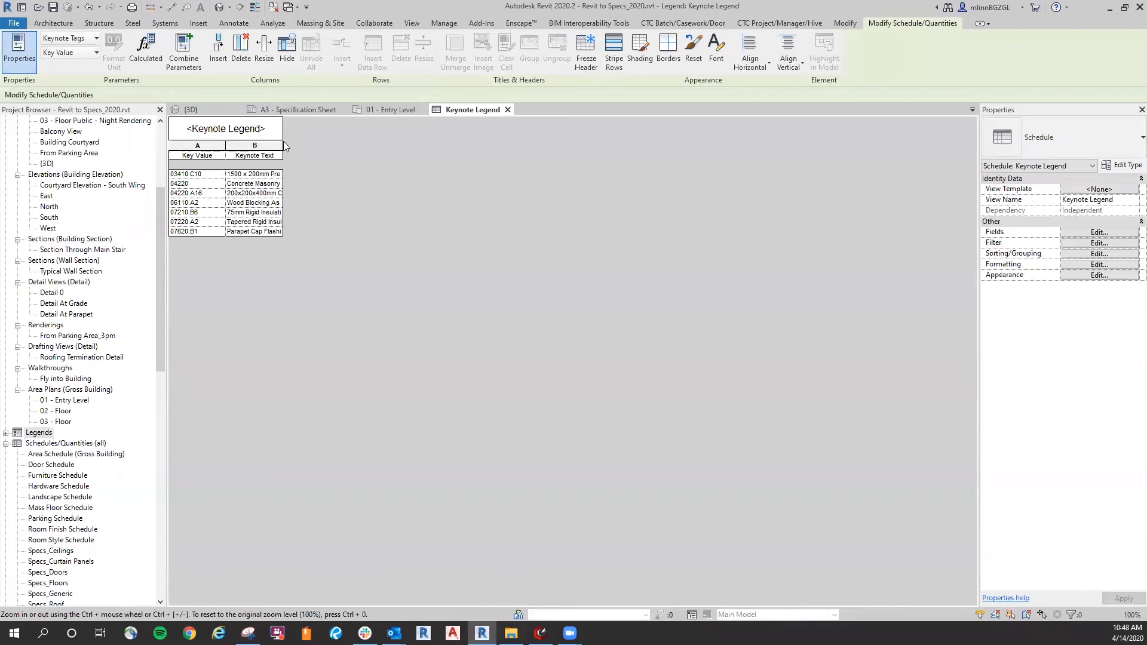
drag(283, 143, 434, 143)
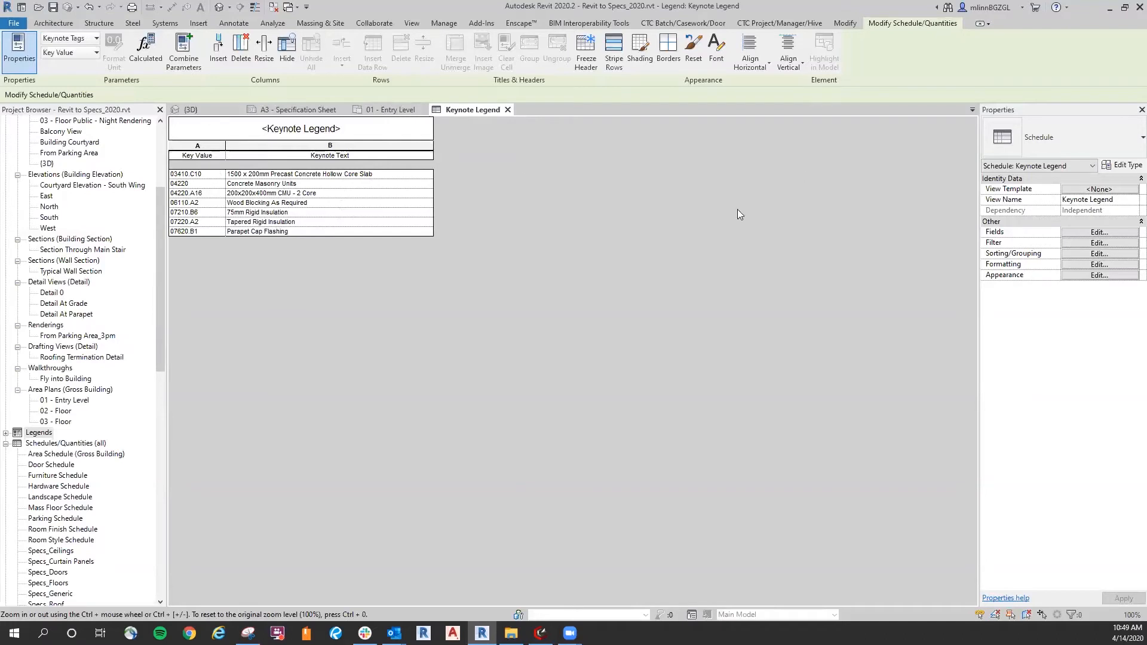
click(412, 22)
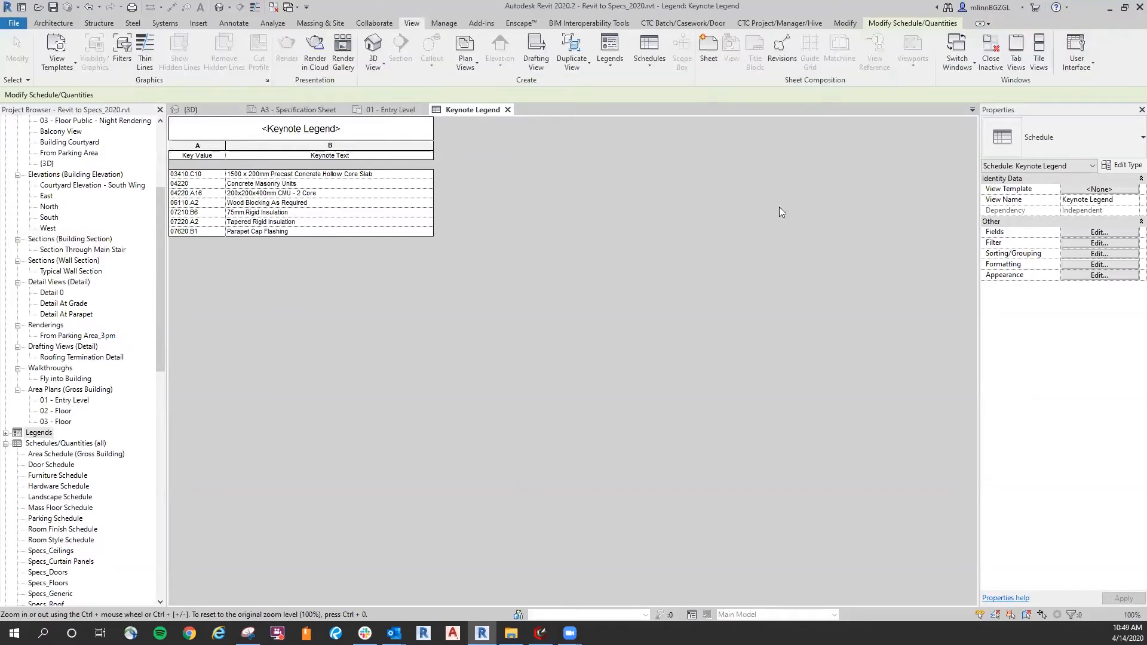
click(654, 57)
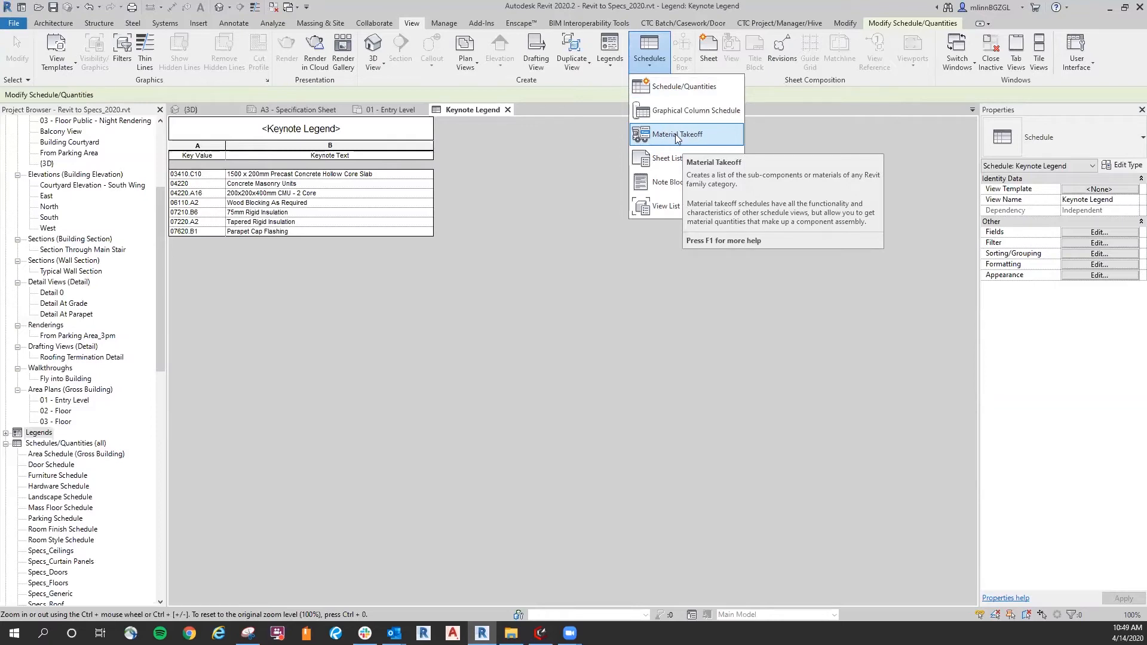
click(678, 137)
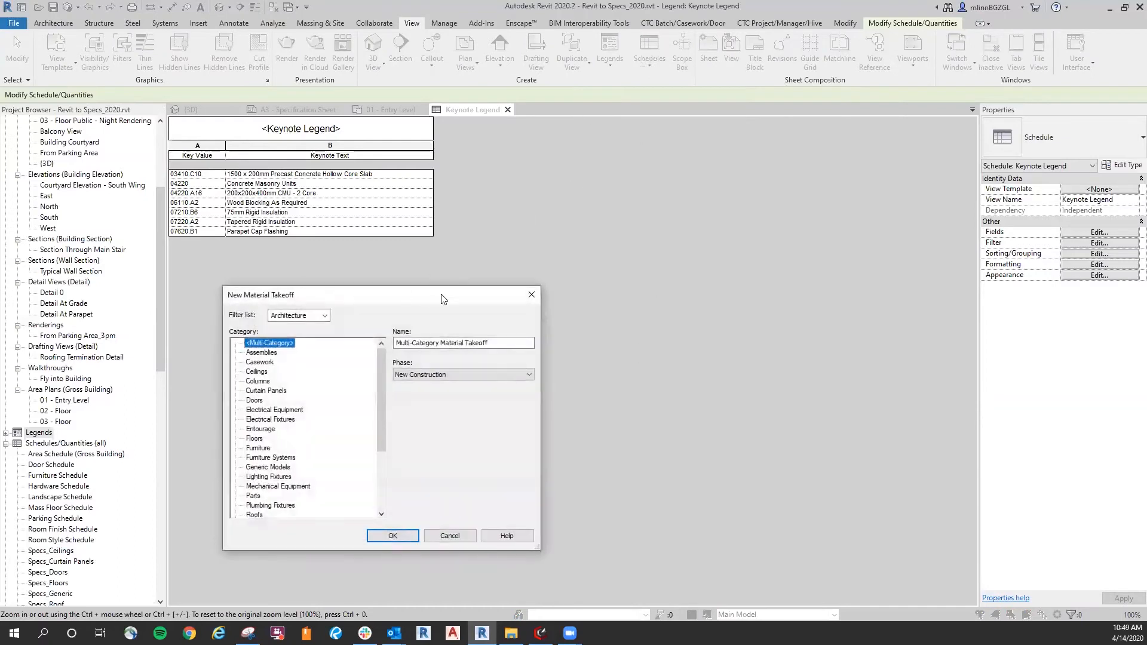
drag(634, 255, 635, 352)
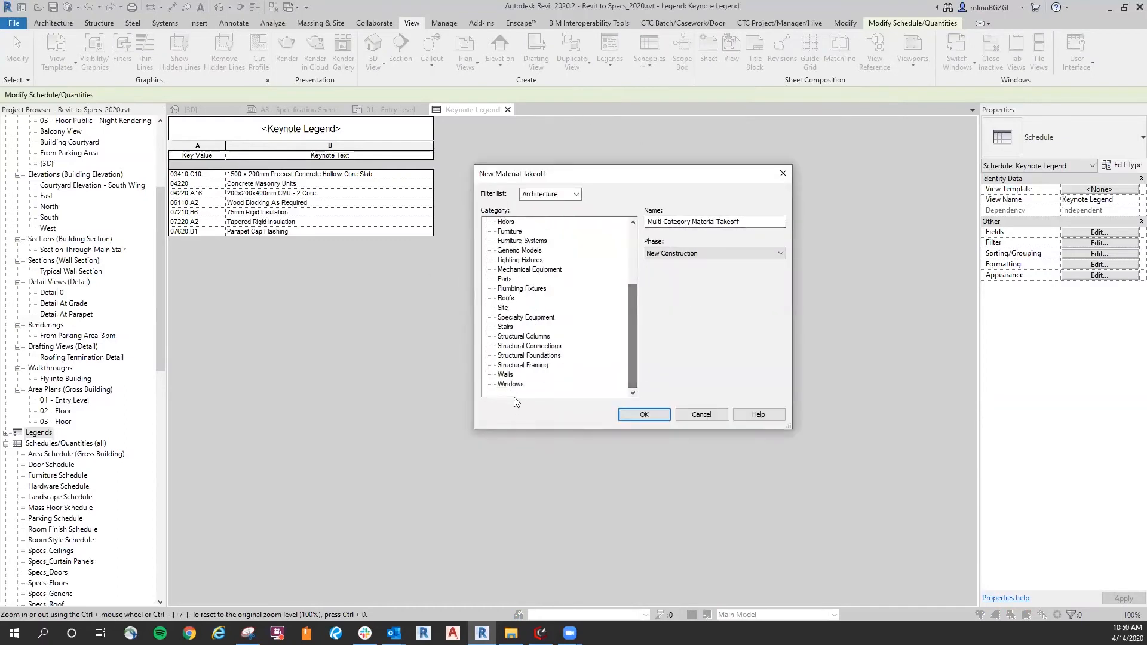
click(511, 386)
drag(758, 221, 648, 222)
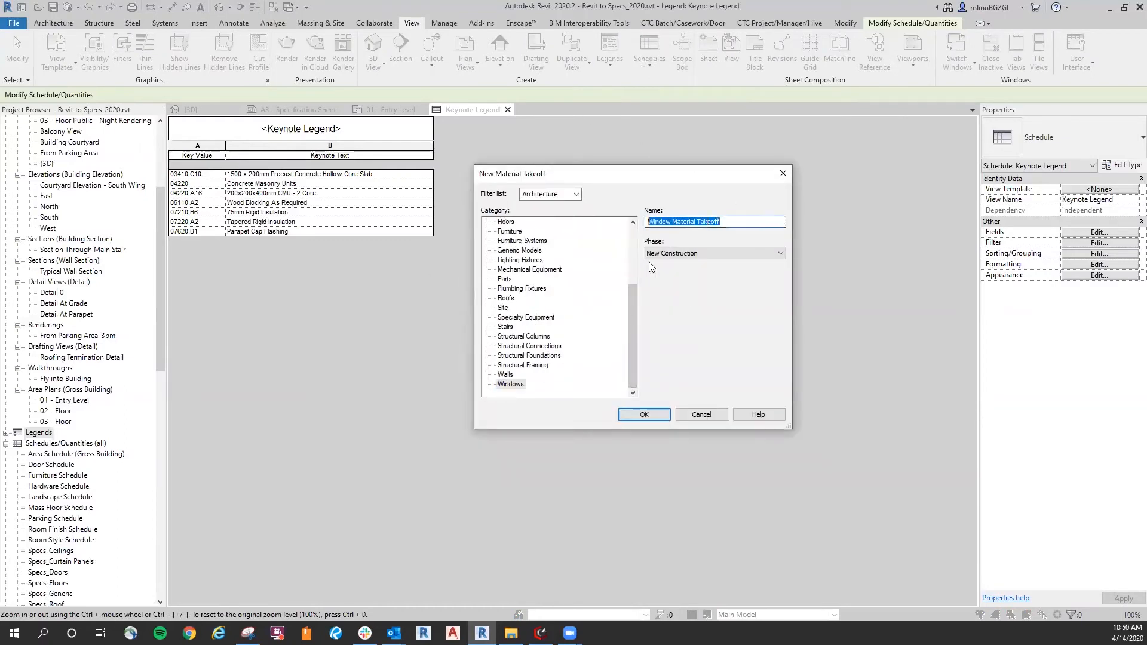
text(Specs_Windows)
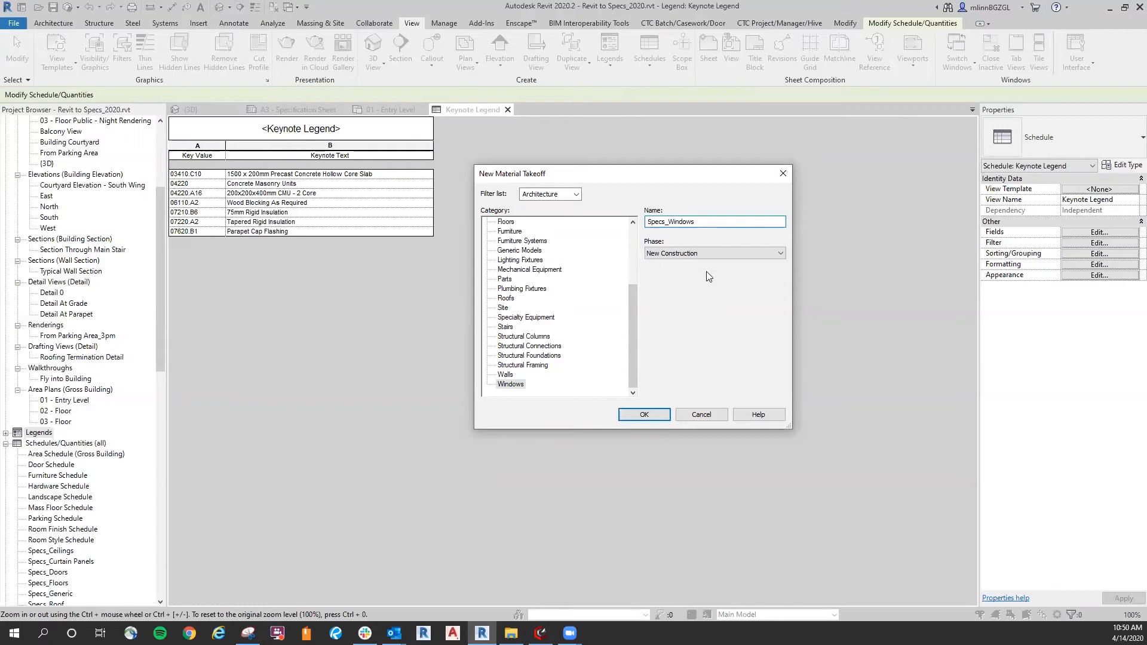
click(644, 414)
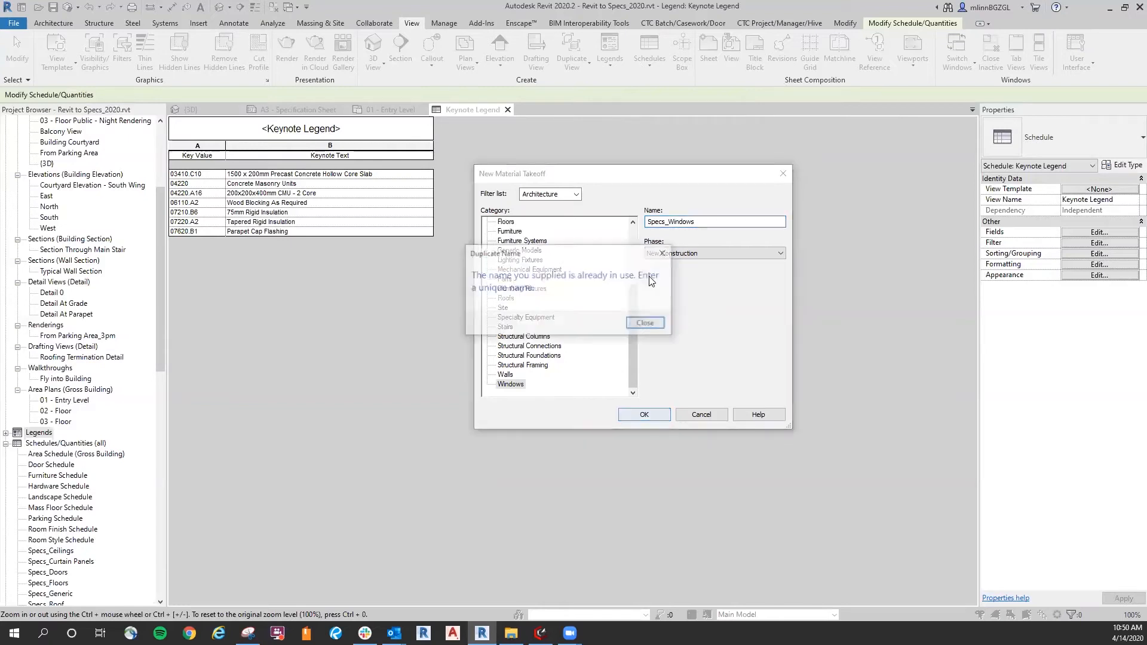
click(647, 324)
click(702, 415)
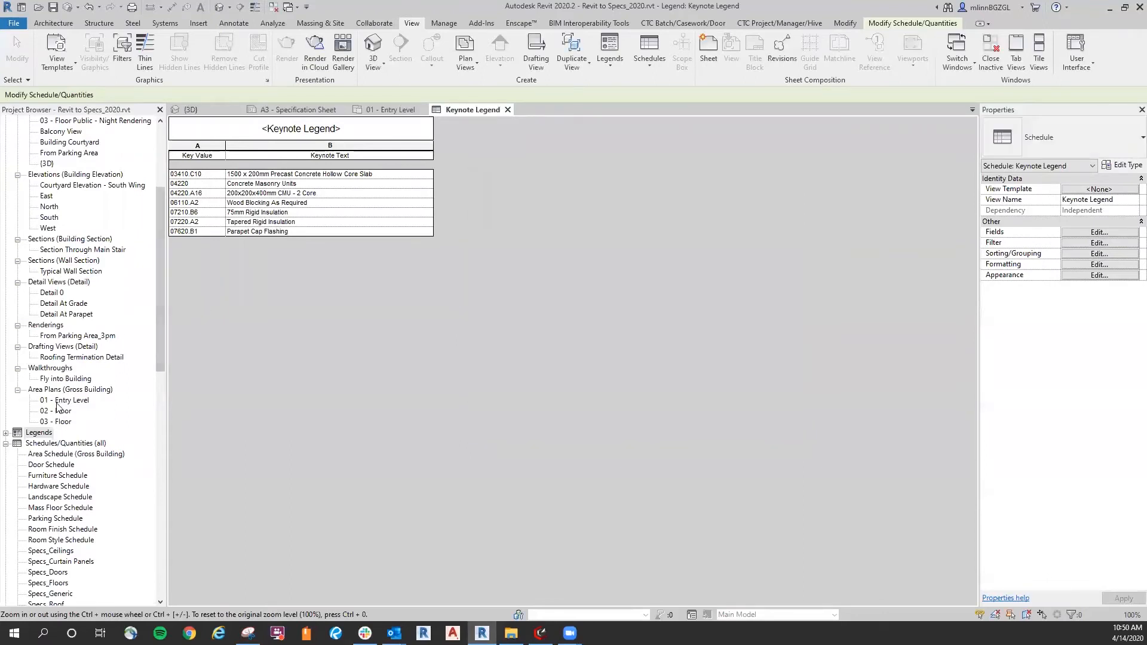
Delete the existing Specs_Windows schedule from the project
click(62, 401)
scroll(65, 449, down, 4)
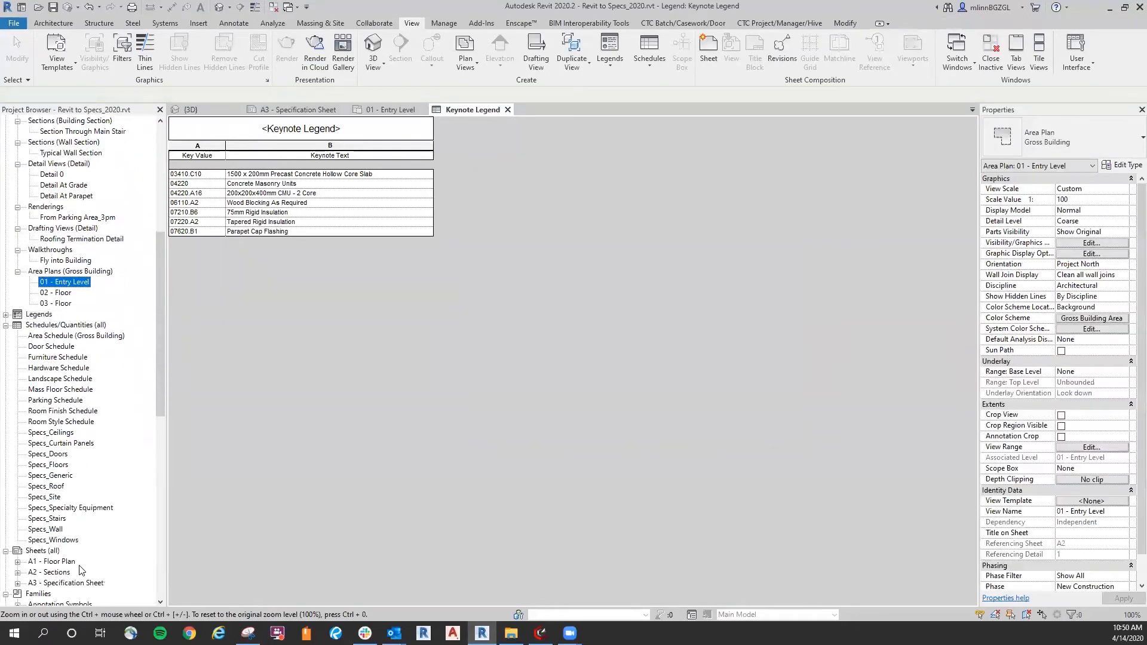
click(66, 541)
right_click(66, 541)
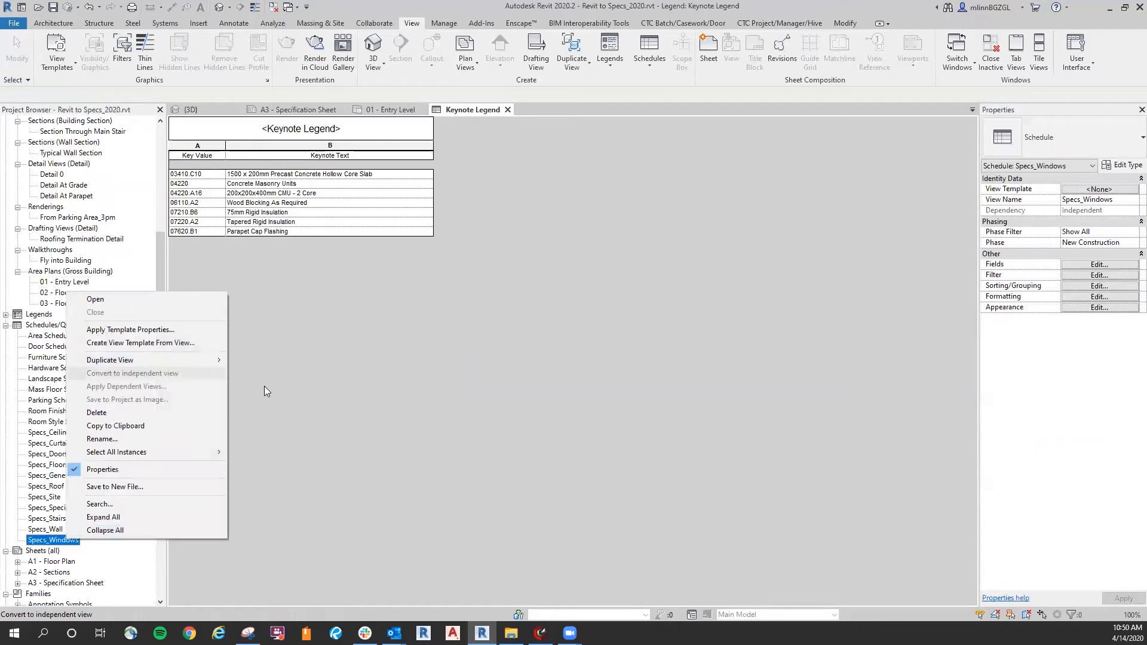
click(125, 413)
click(578, 175)
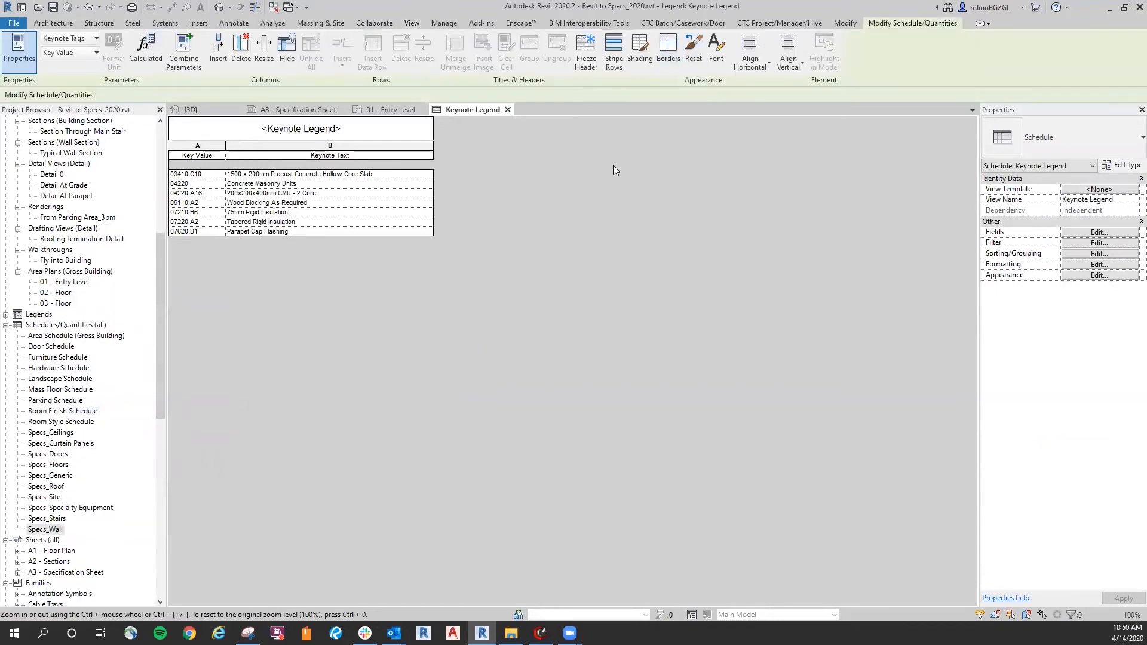
Start a new material takeoff for the Windows category named Specs_Windows, keeping the New Construction phase
click(412, 24)
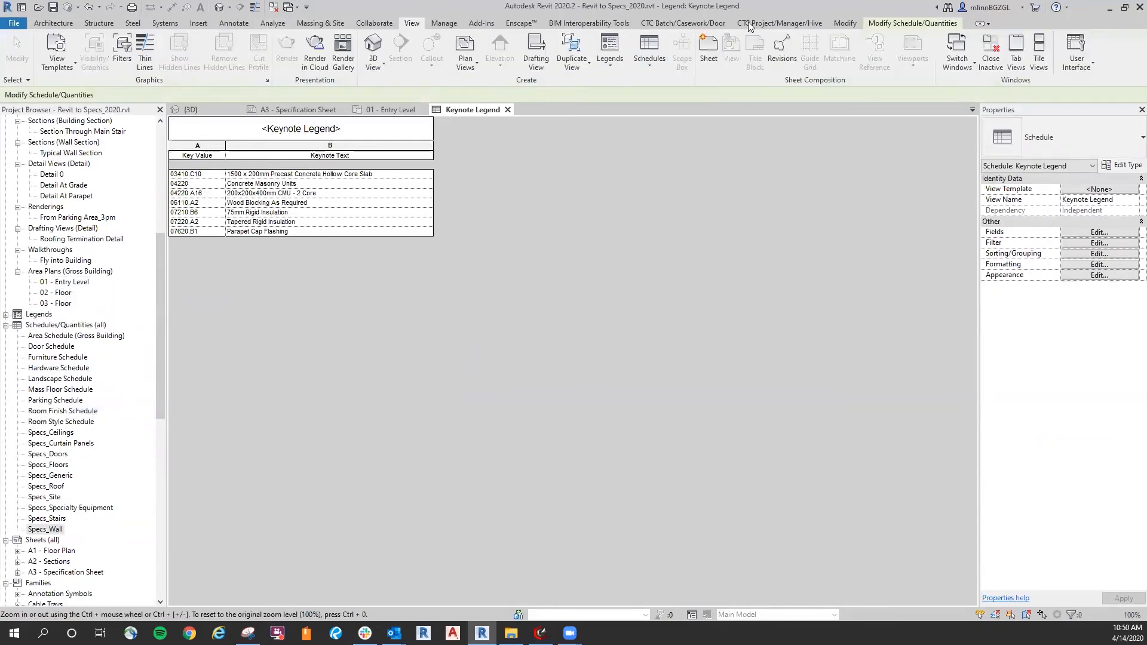
click(652, 65)
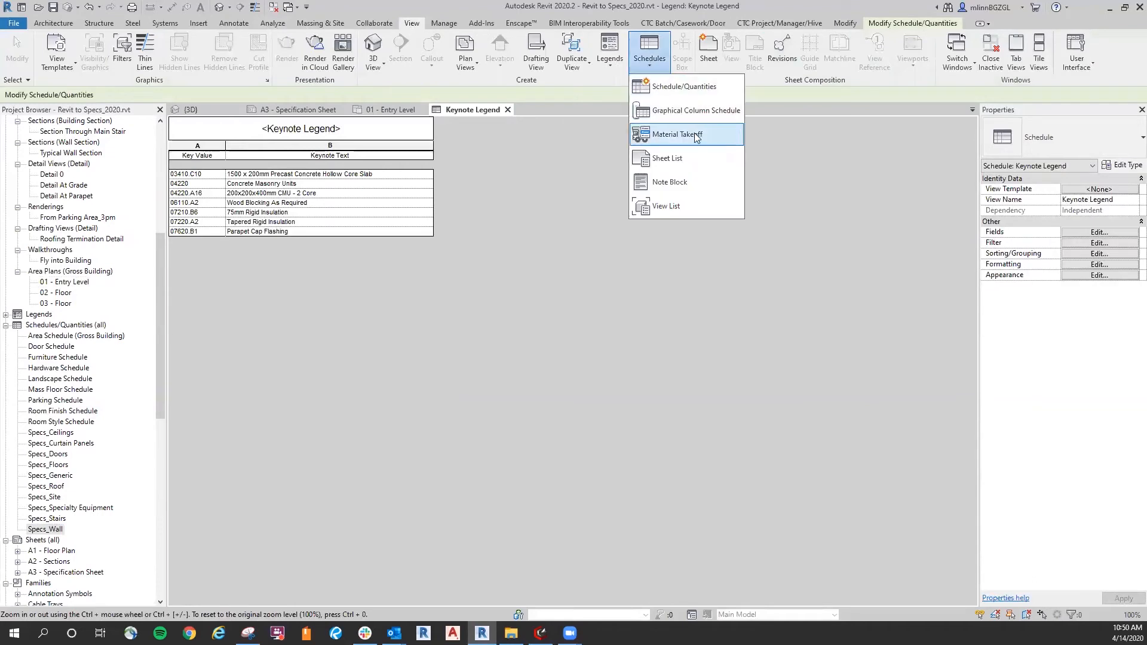
click(672, 134)
drag(631, 261, 637, 326)
click(524, 384)
triple_click(687, 222)
text(Specs_Windows)
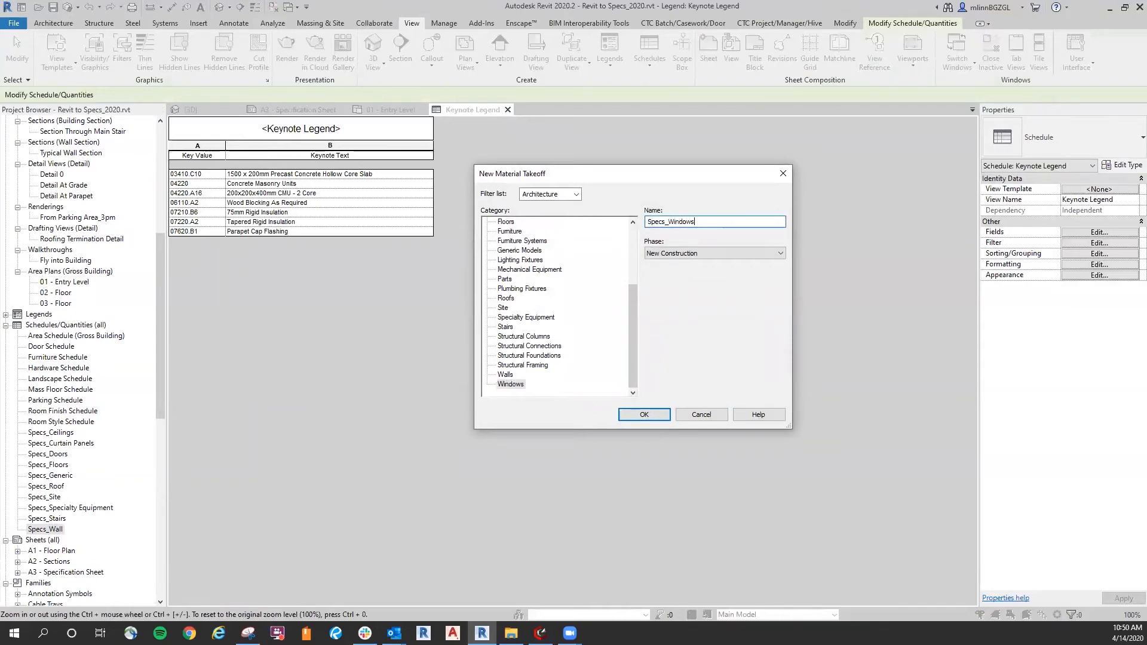
key(Return)
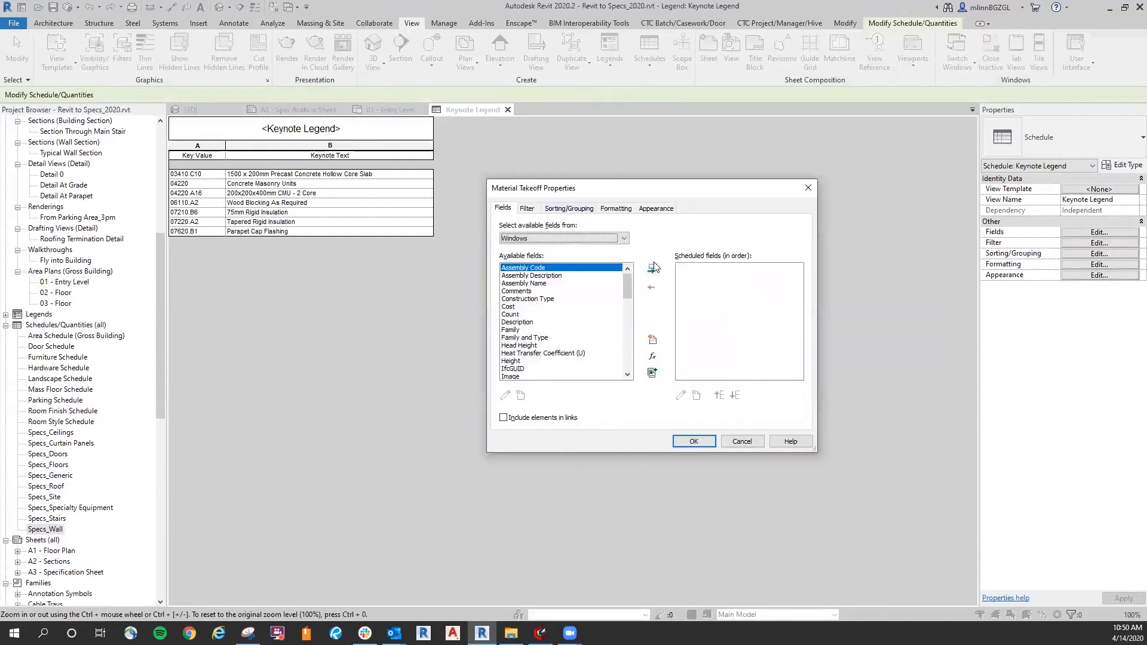
Add the material Keynote, Name, Manufacturer, Model, URL and Comments fields in that order and generate the window takeoff
drag(630, 284, 632, 322)
scroll(530, 284, up, 2)
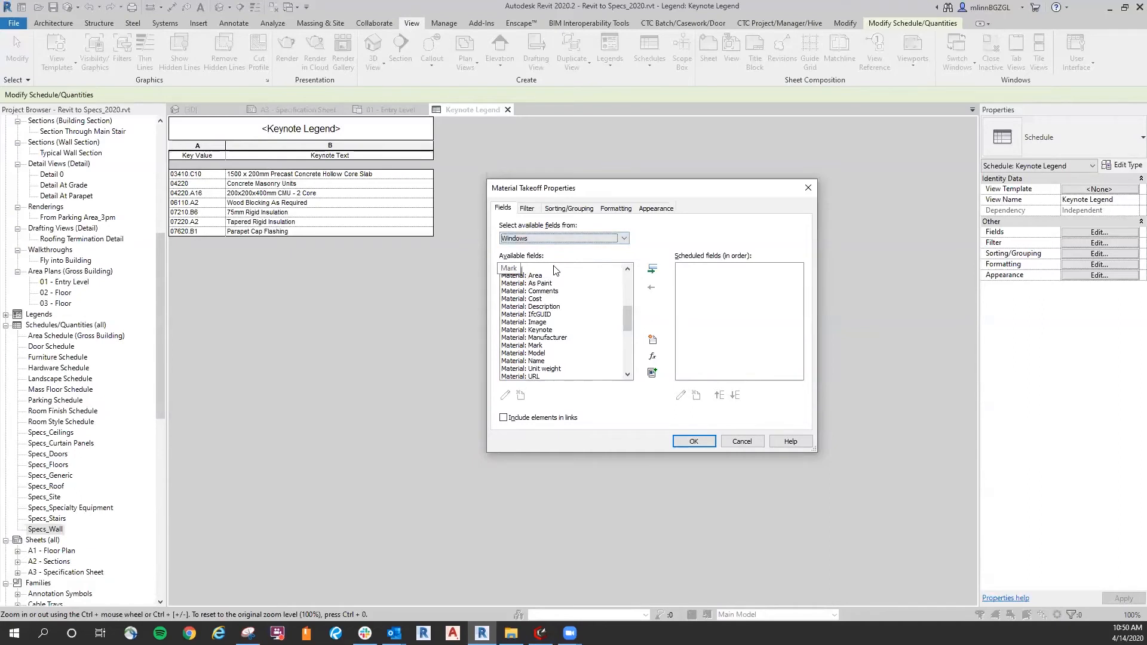
drag(627, 318, 628, 320)
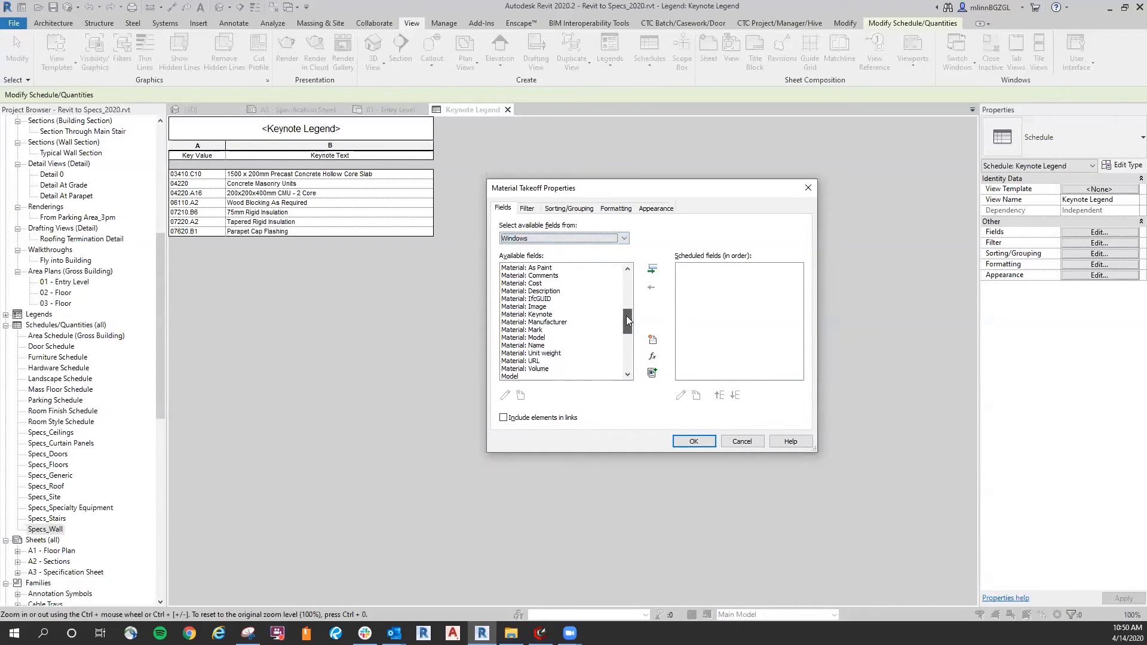
double_click(531, 314)
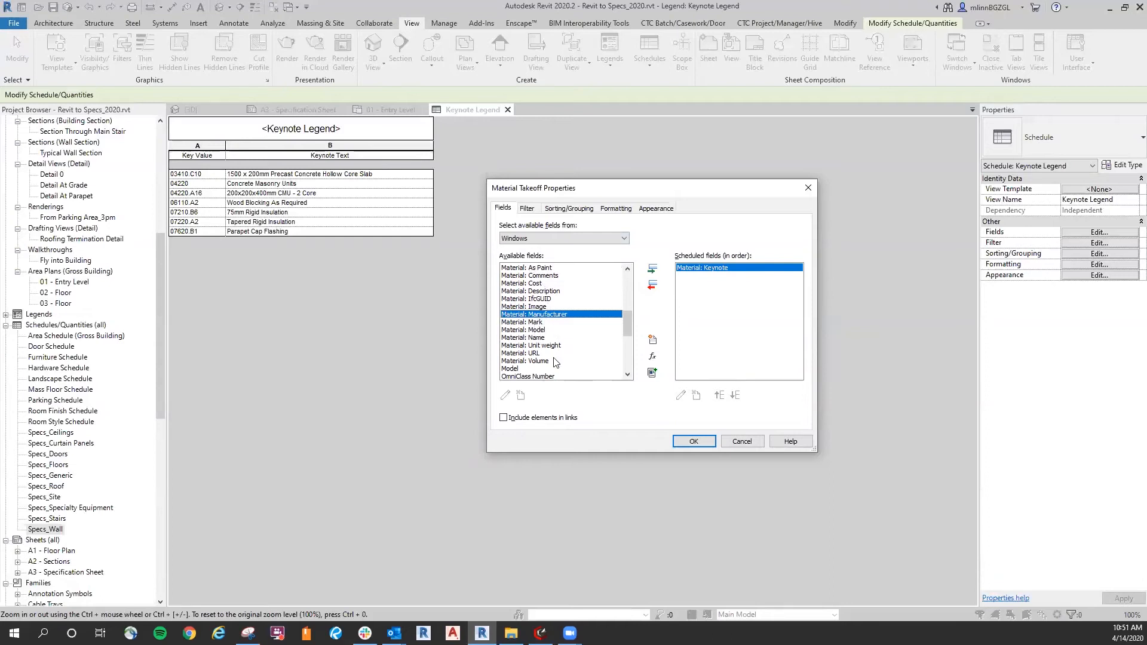
double_click(536, 338)
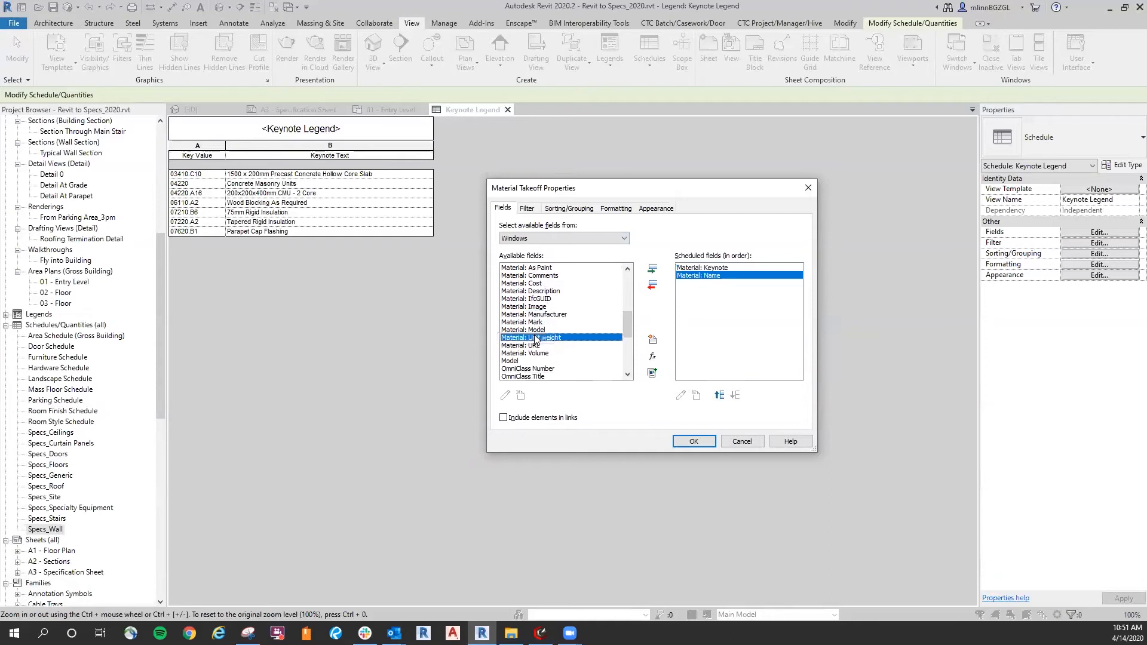
double_click(544, 315)
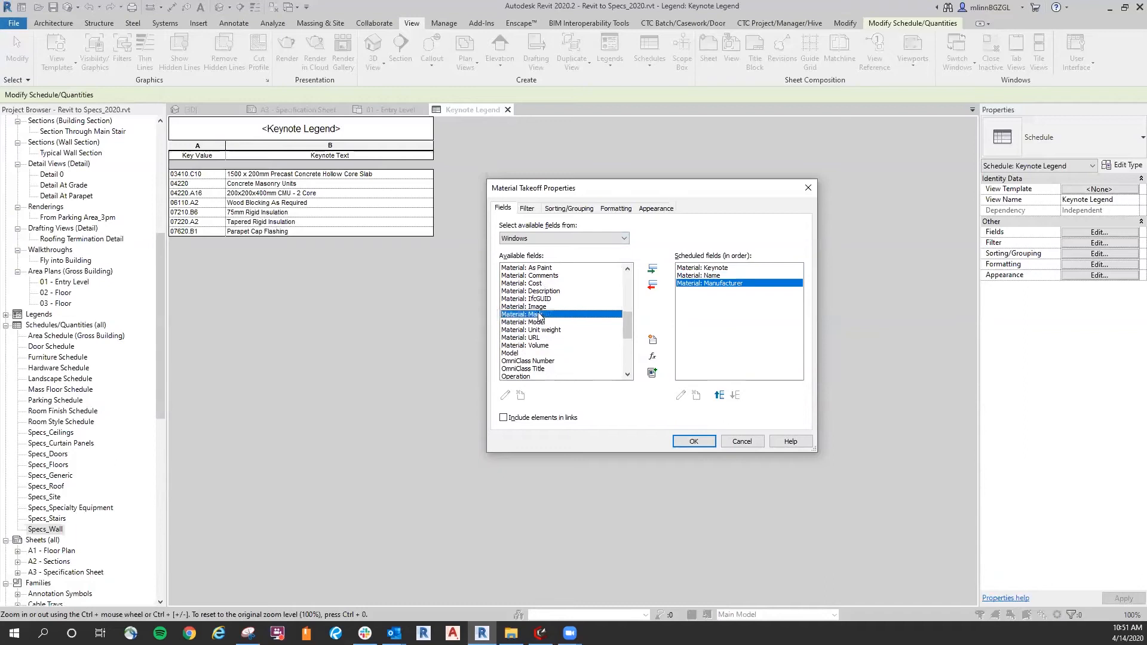
double_click(535, 323)
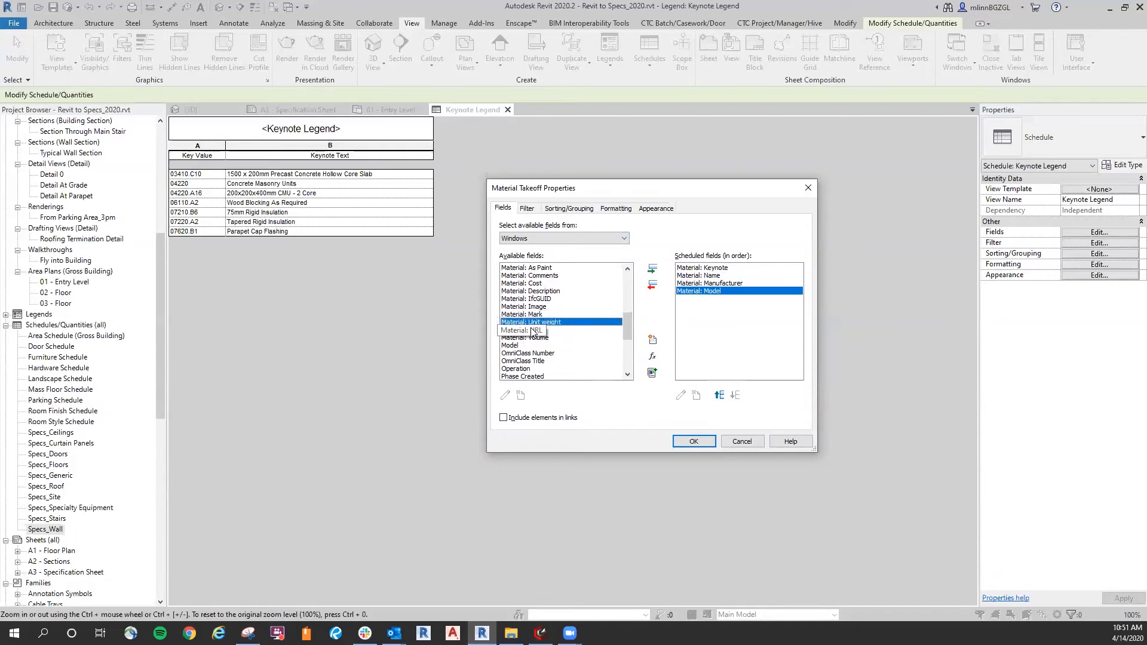
double_click(534, 331)
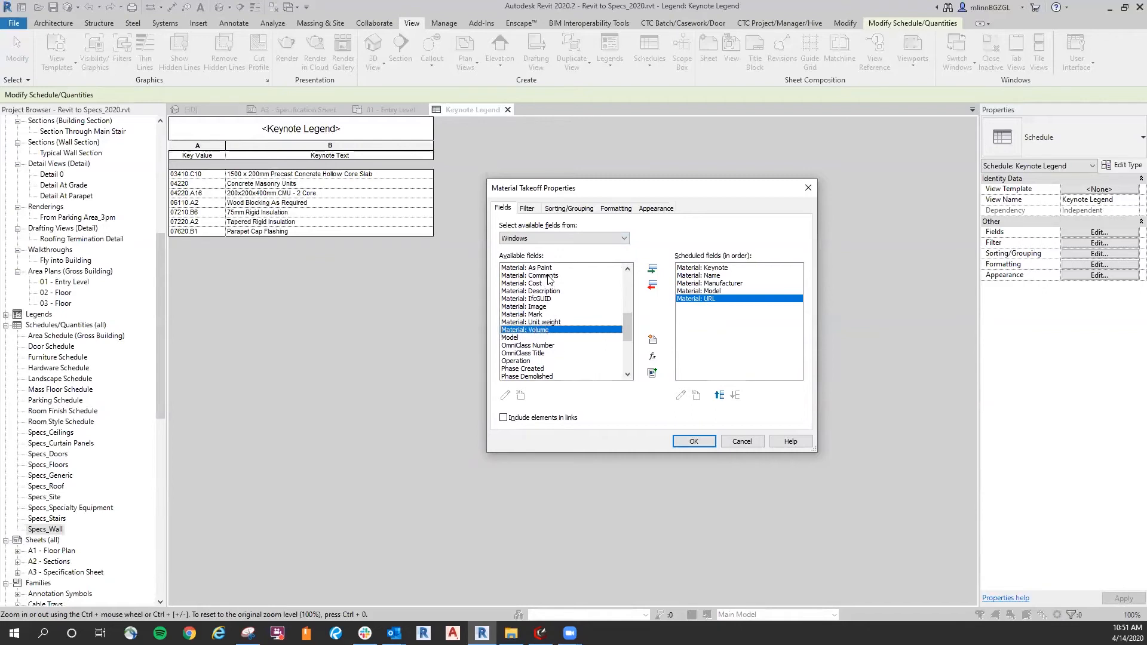
double_click(548, 276)
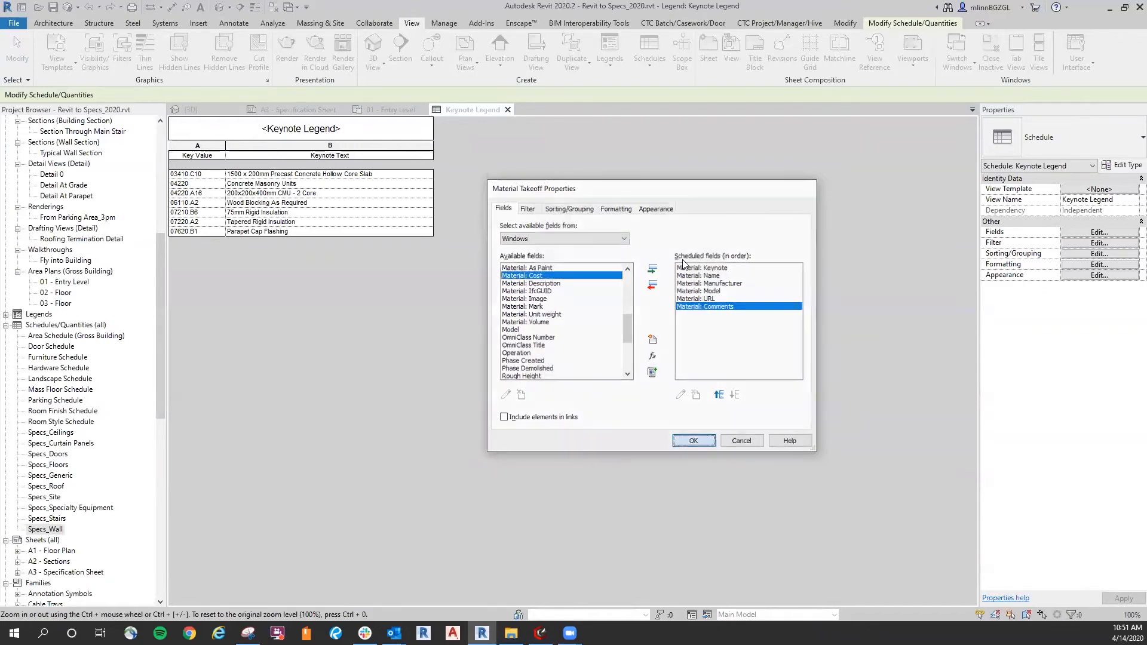
key(Return)
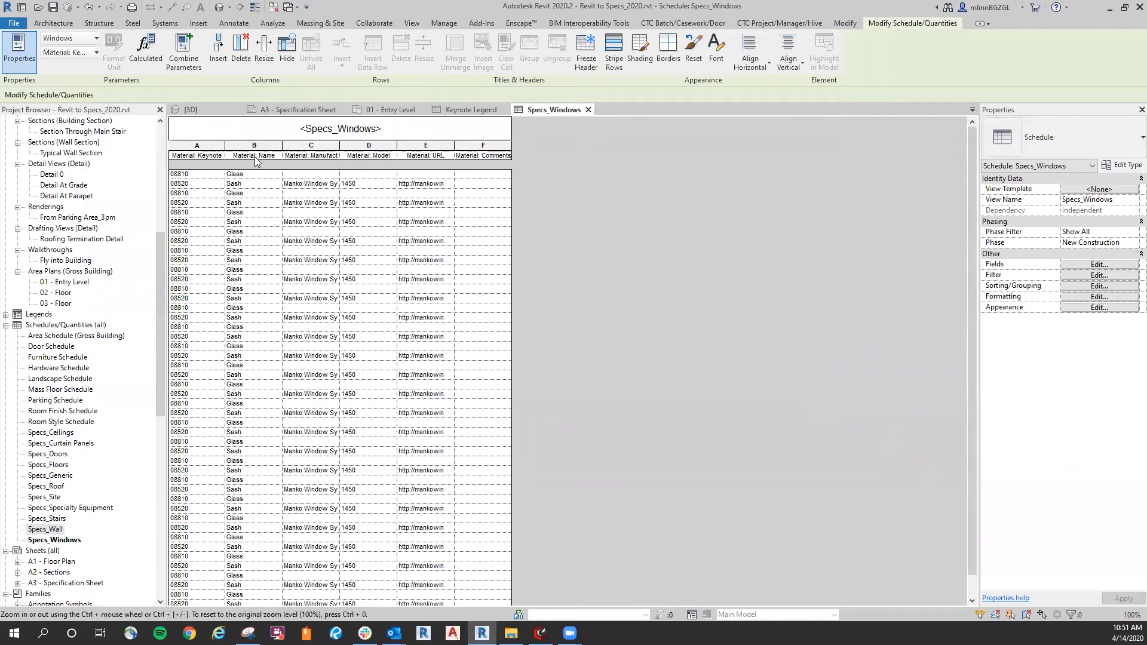
Look over the rows of the Specs_Windows takeoff and select its Material: Name column
scroll(963, 255, down, 1)
scroll(962, 256, up, 1)
scroll(532, 283, down, 1)
scroll(531, 283, up, 1)
click(265, 148)
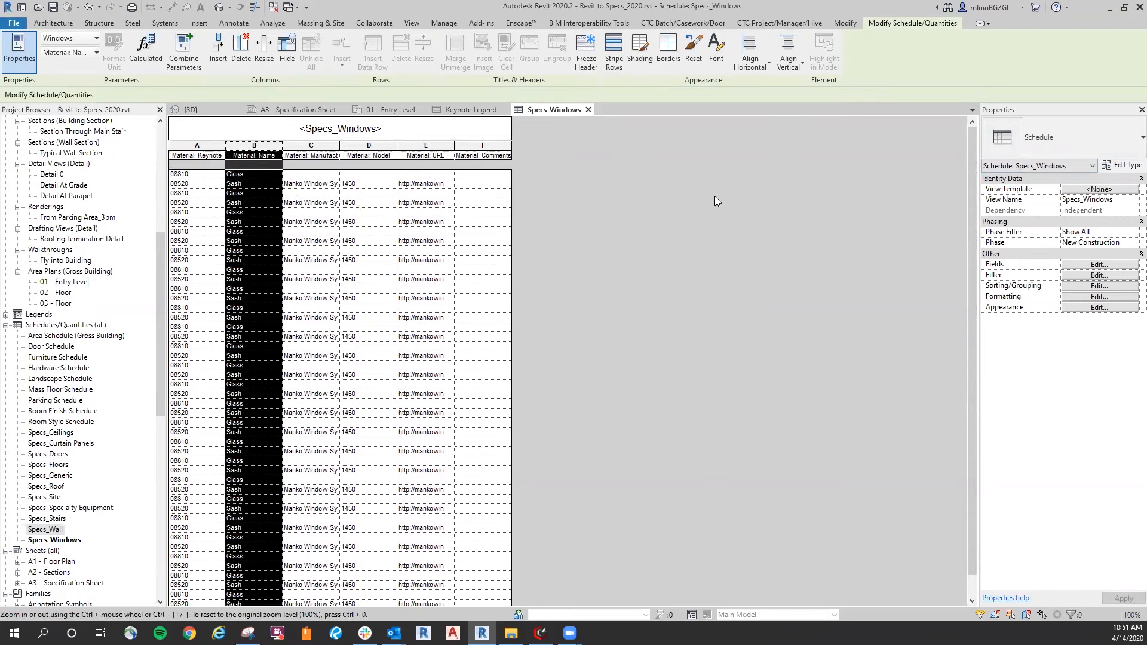
Resize the Material: Name column of the Specs_Windows takeoff to 4 inches
click(275, 63)
drag(563, 308, 517, 305)
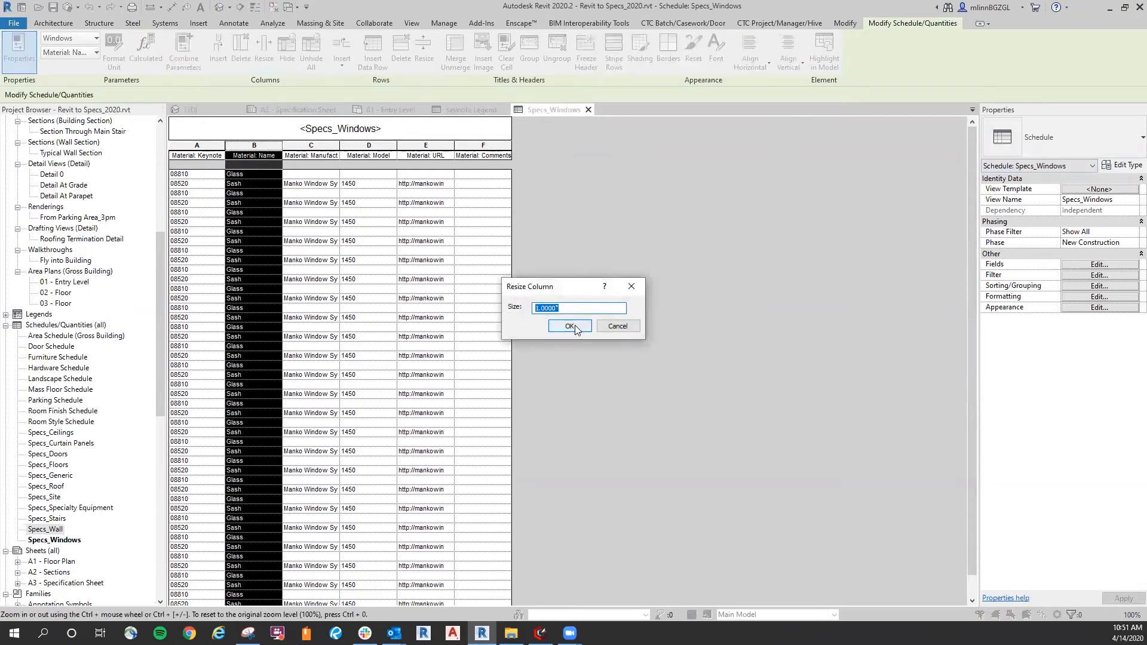
text(4)
click(571, 326)
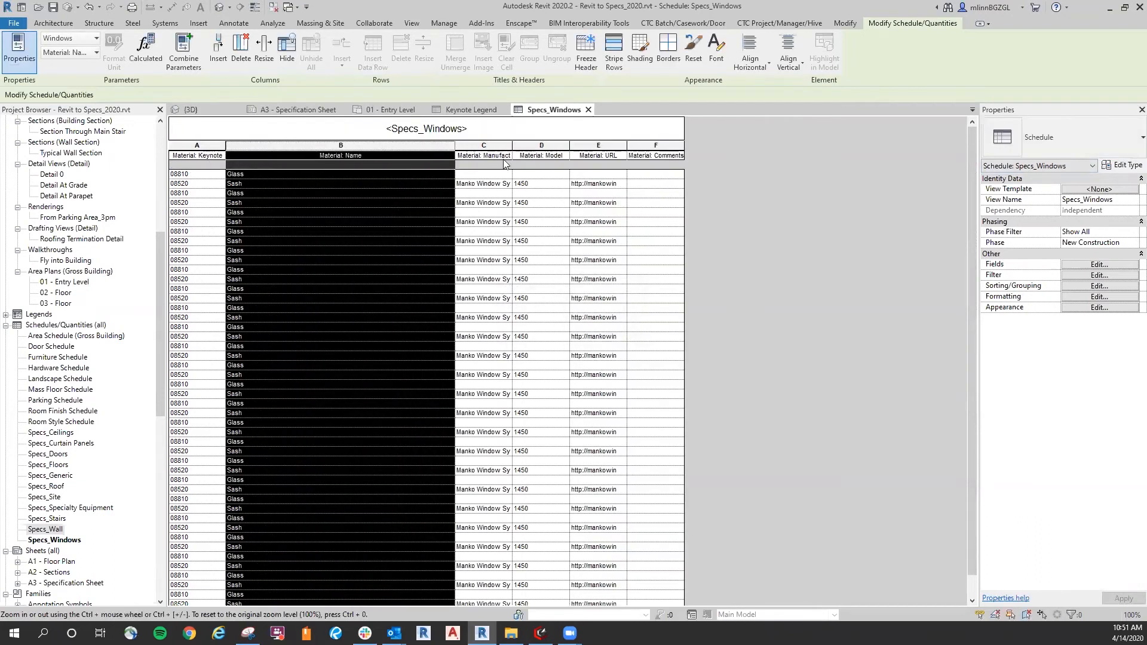
Resize the Material: Manufacturer, Model and URL columns together to a combined width of 5 inches
drag(486, 150, 598, 150)
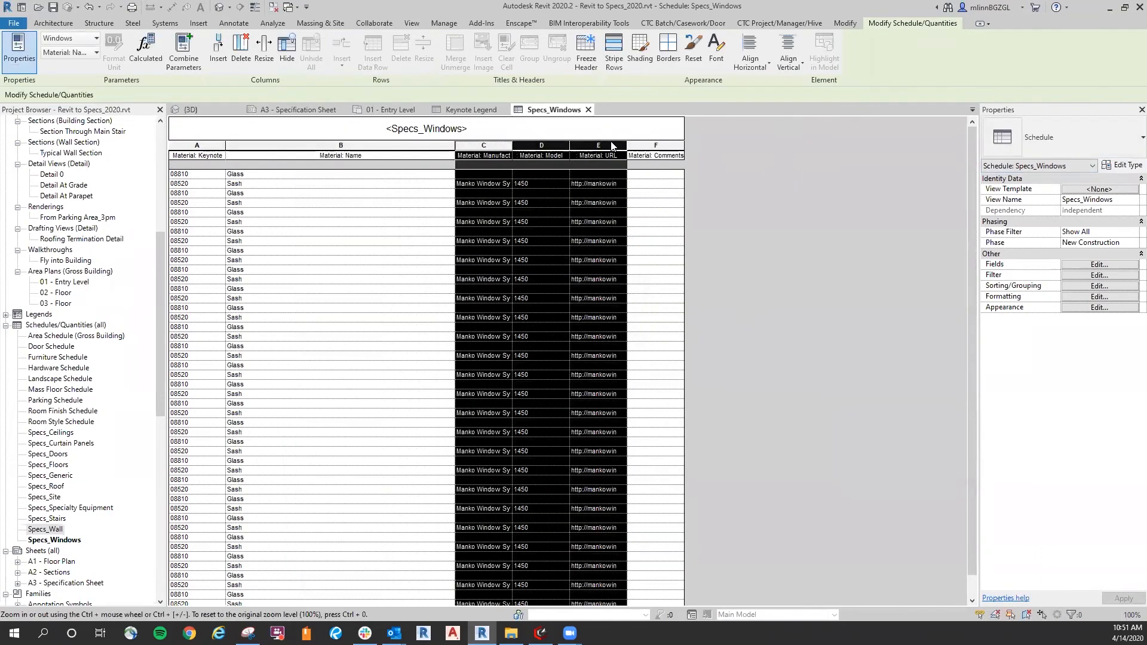
click(263, 60)
drag(566, 308, 524, 307)
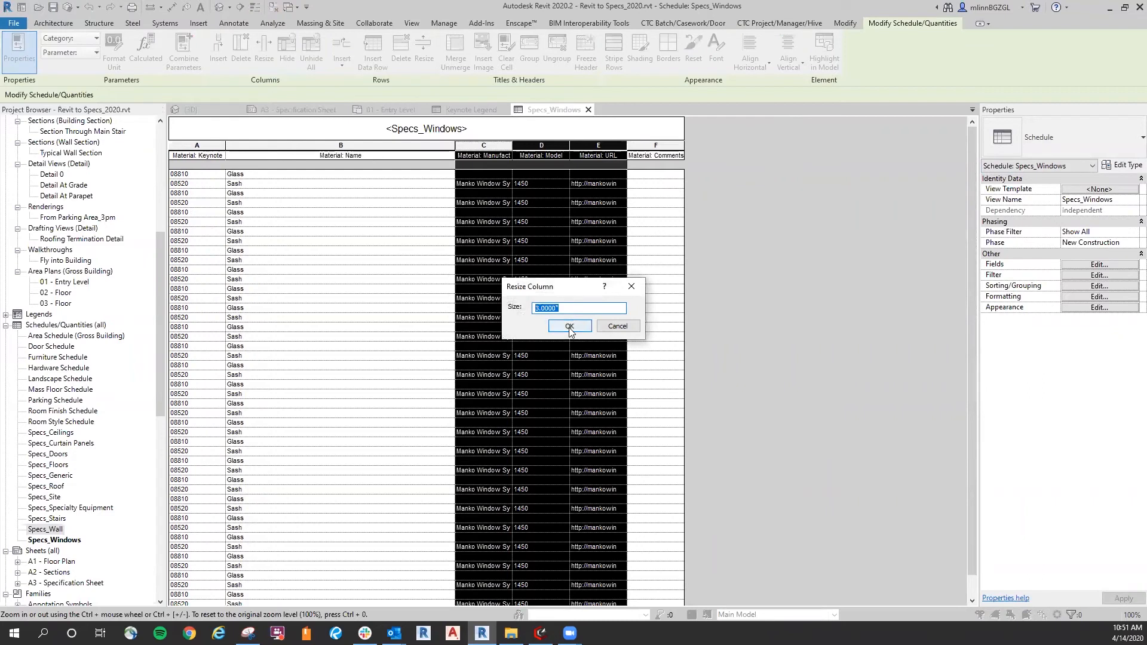
text(5)
click(569, 326)
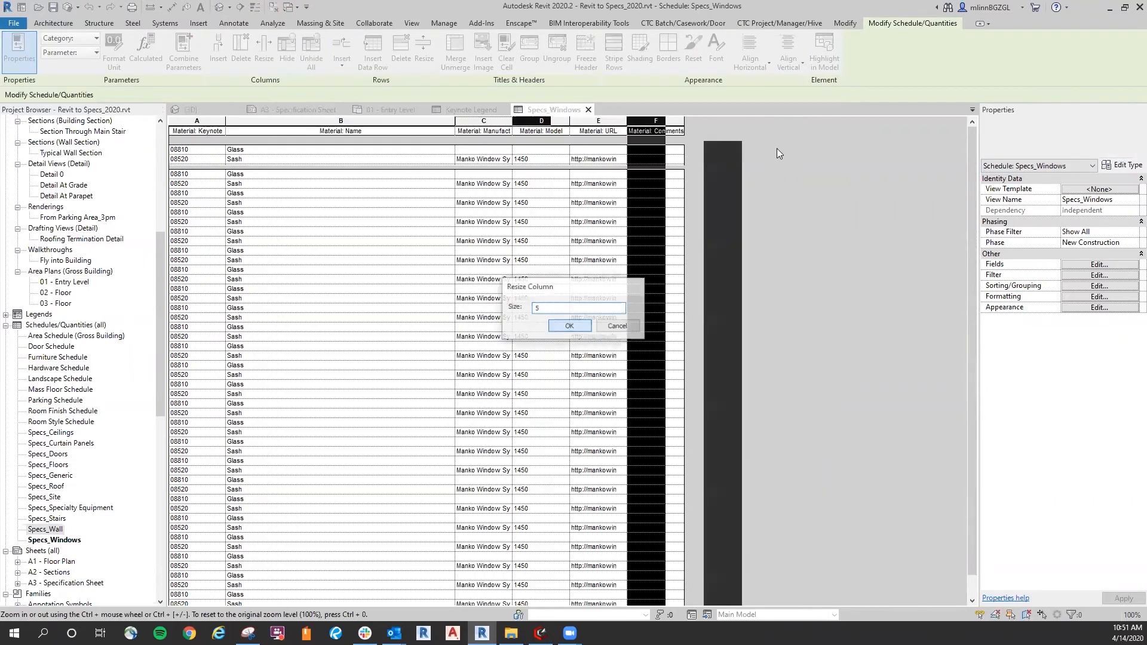
Resize the Material: Comments column to 3 inches
click(264, 60)
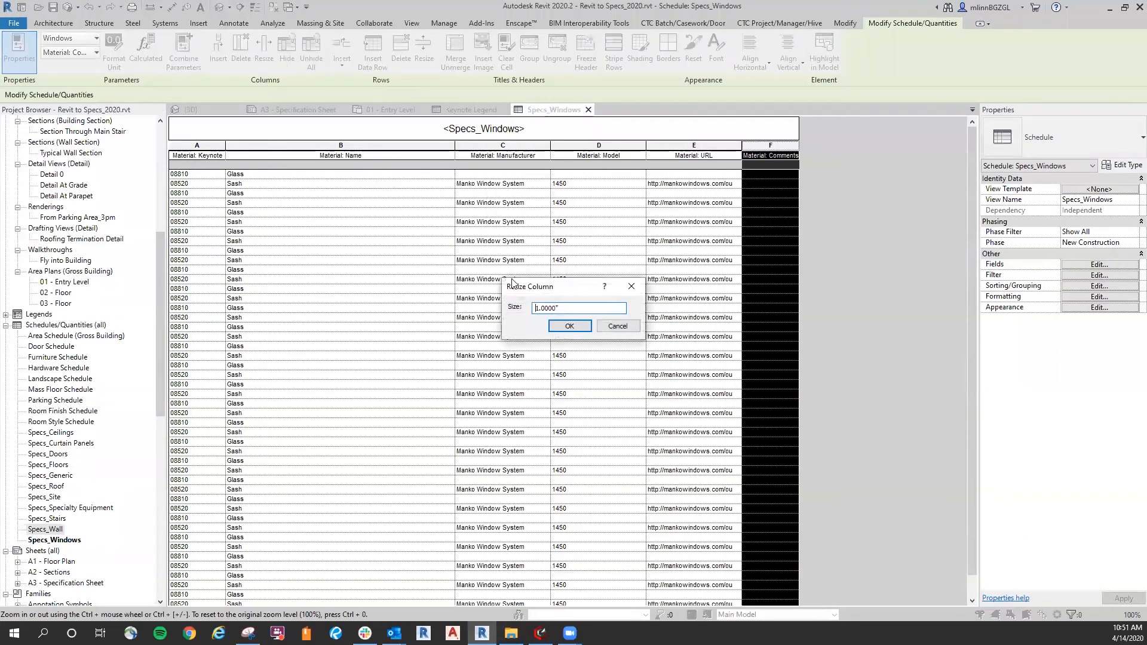
drag(569, 306, 440, 318)
text(3)
key(Return)
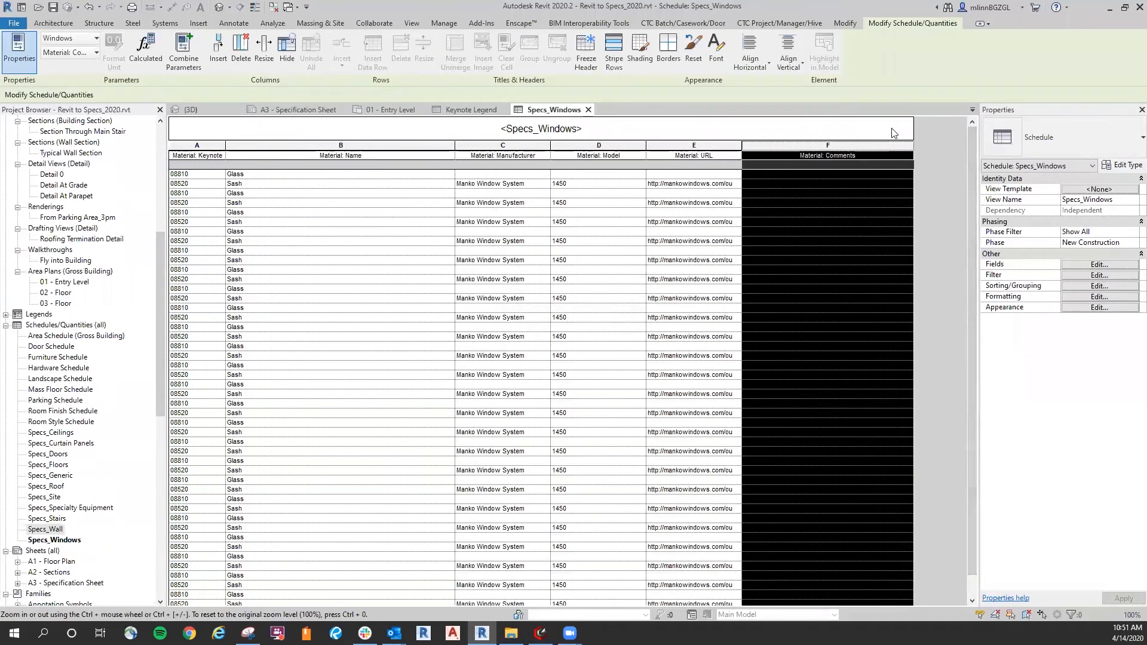
click(369, 280)
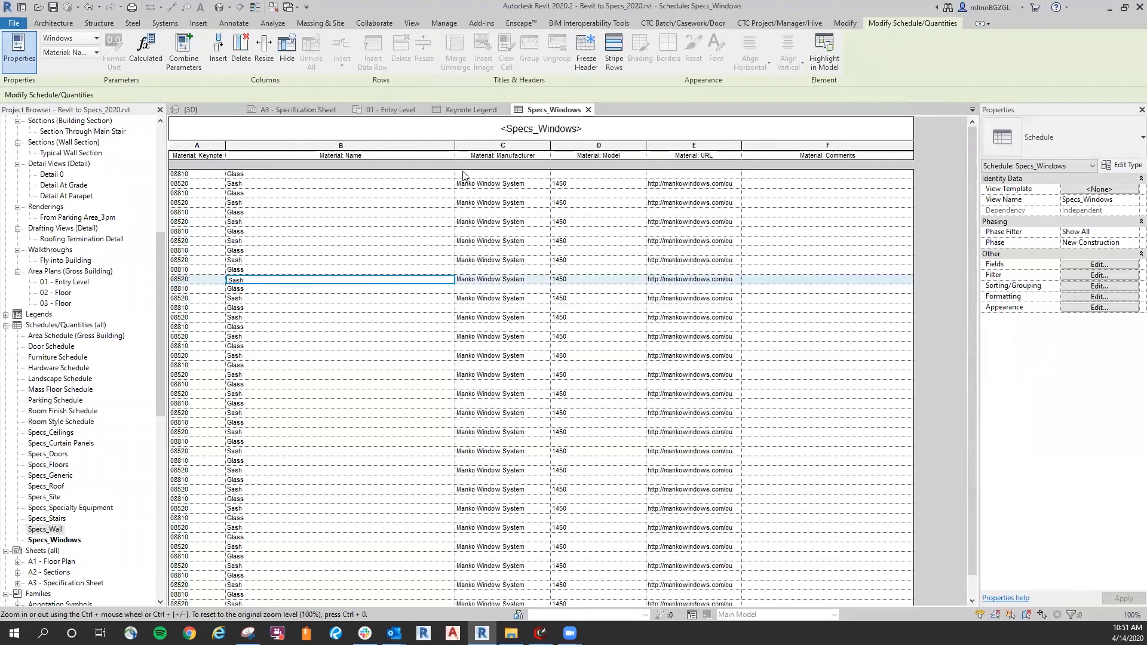
Sort the Specs_Windows takeoff ascending by Material: Keynote and secondarily by Material: Name
click(1099, 287)
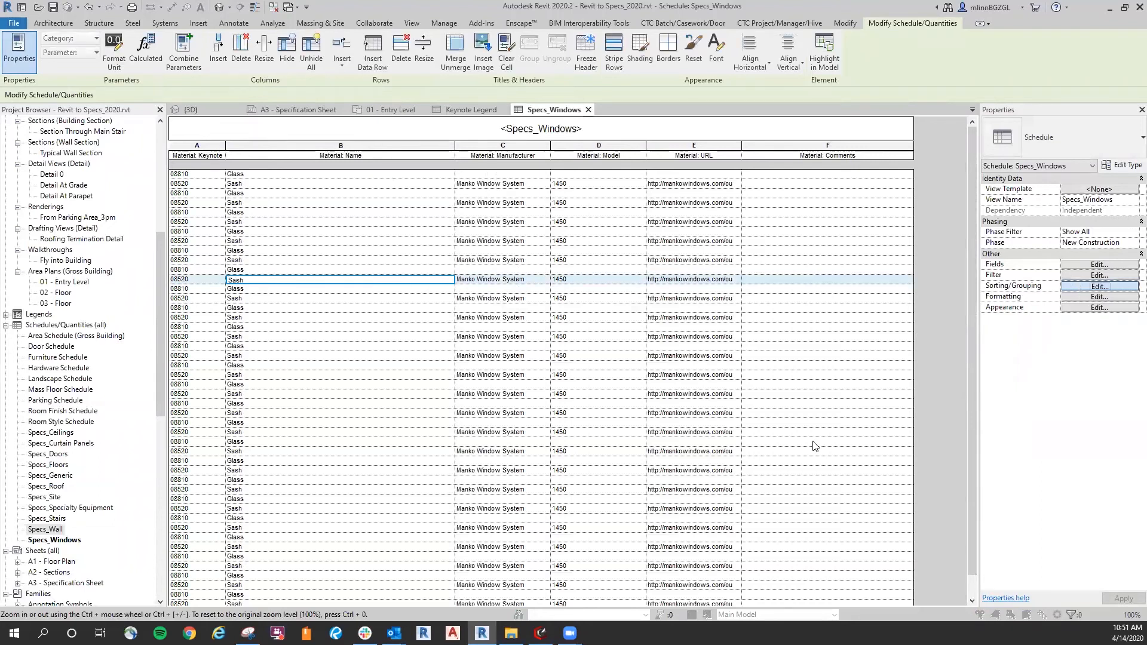
drag(686, 198, 729, 240)
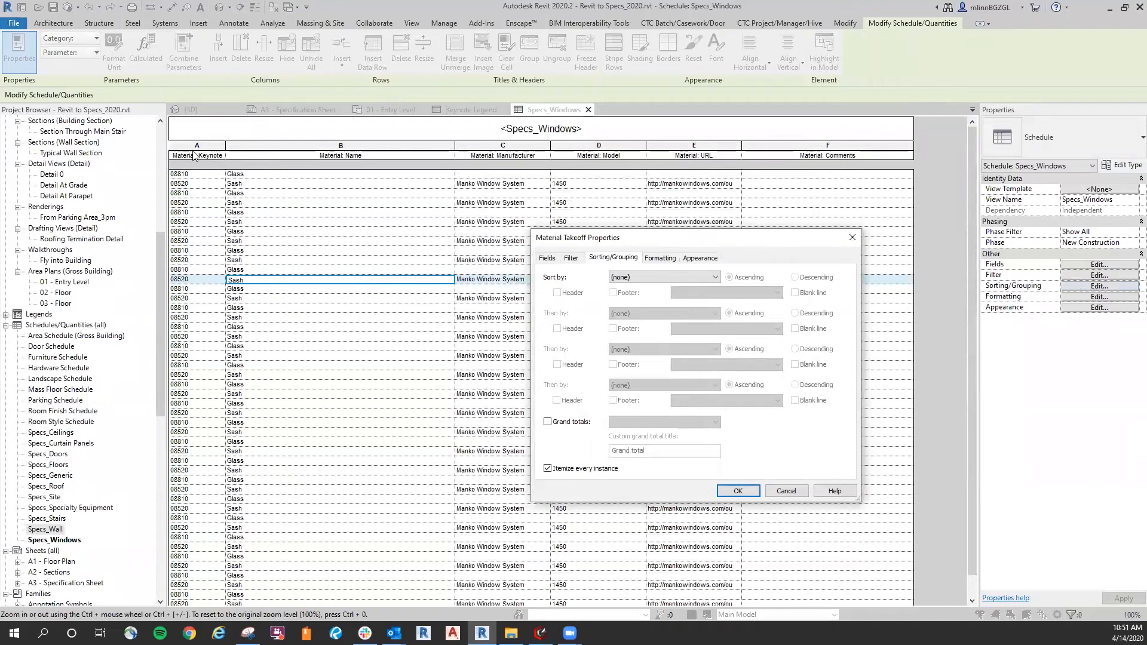
click(653, 276)
click(636, 293)
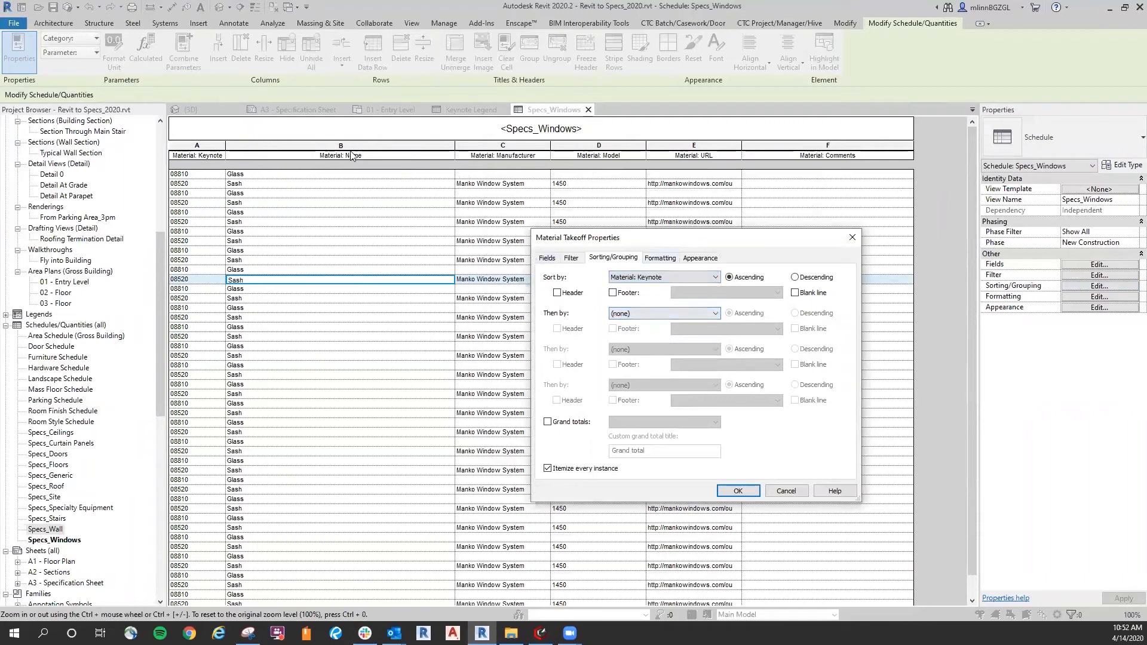
click(660, 315)
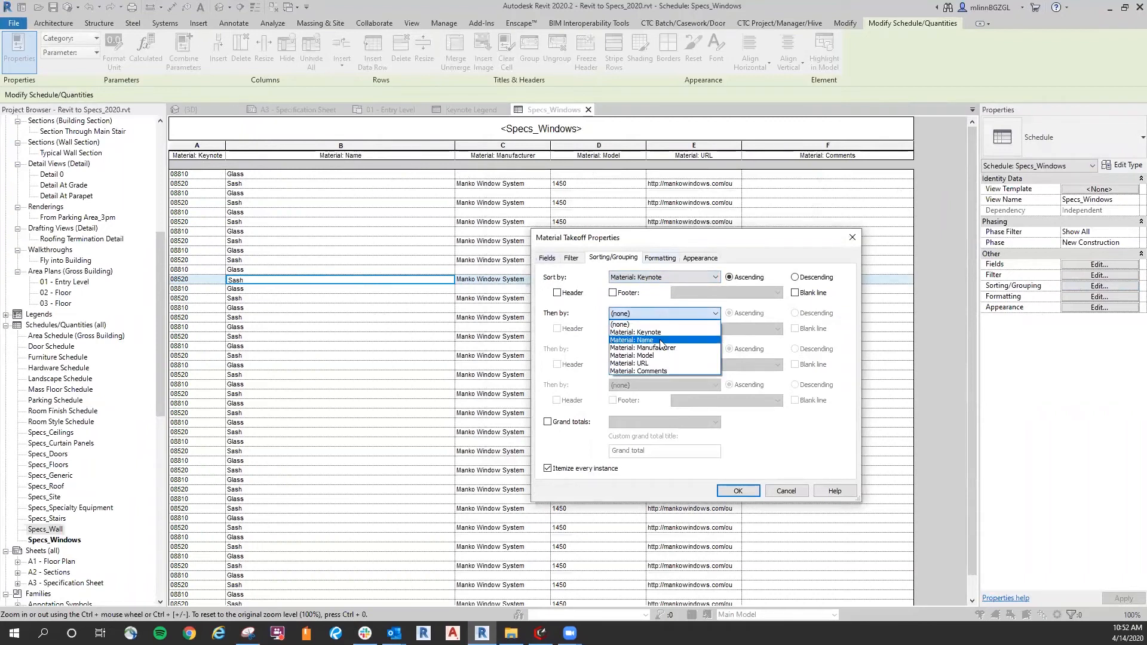
click(634, 340)
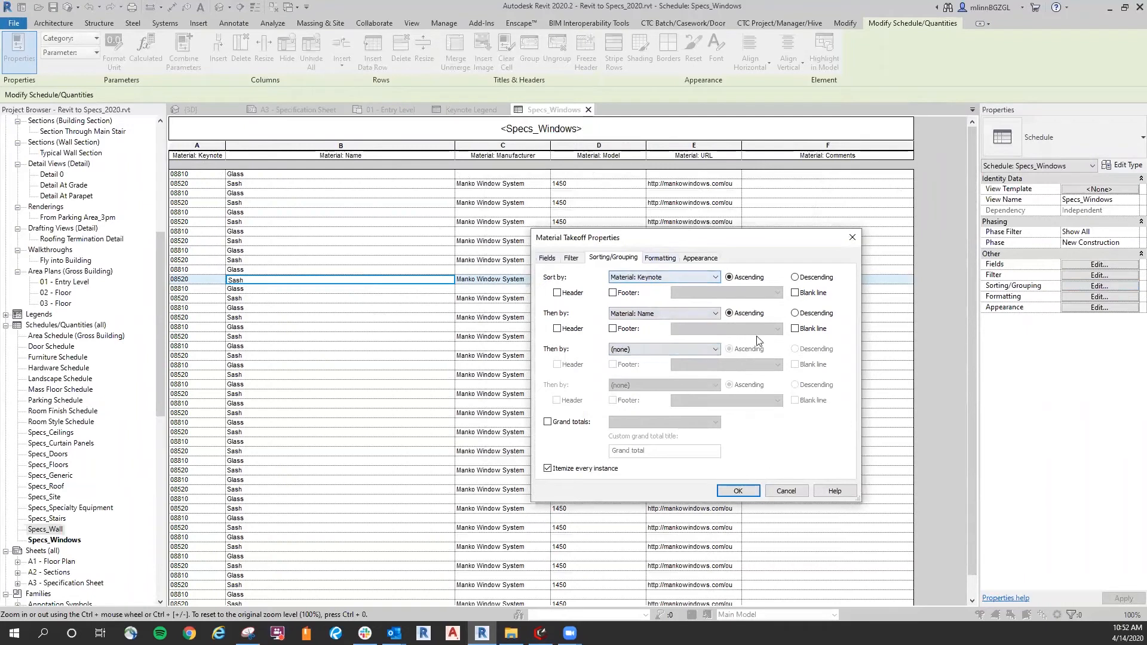
click(739, 492)
Turn off itemizing of every instance in the Specs_Windows takeoff so identical materials share one row
scroll(580, 323, down, 1)
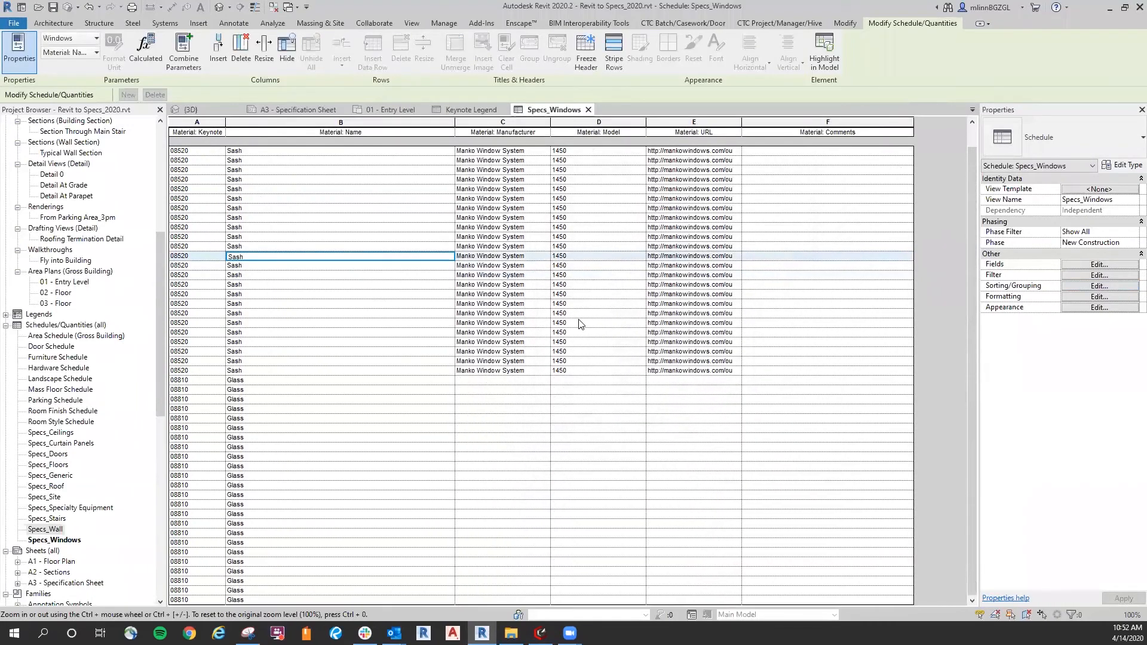
scroll(971, 263, up, 1)
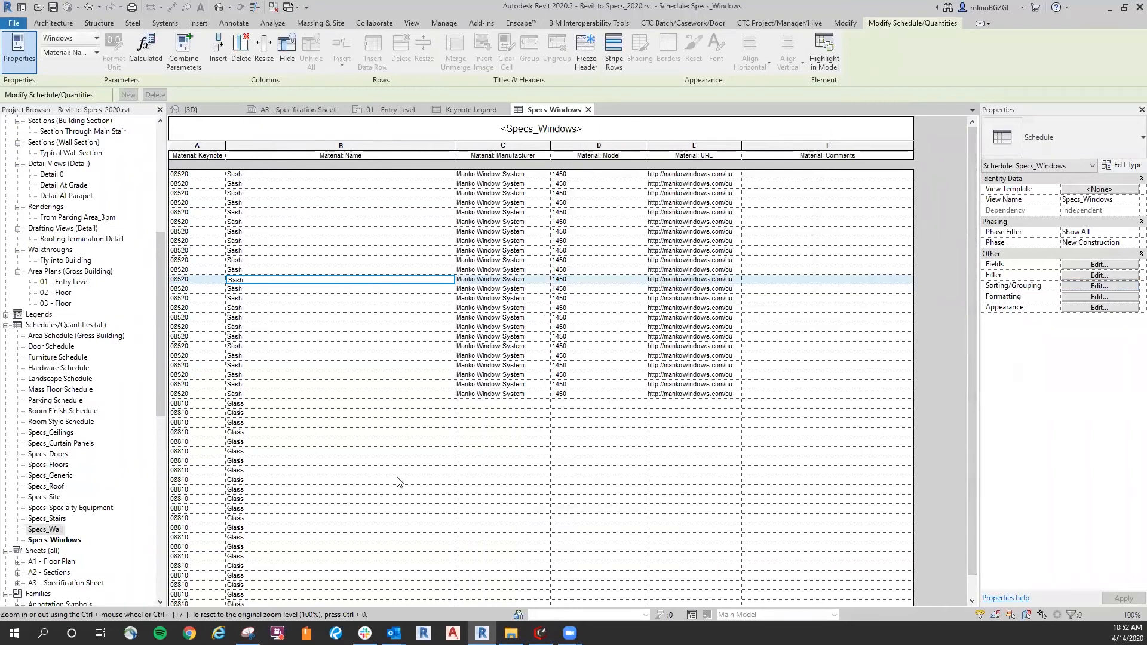
scroll(407, 424, down, 1)
scroll(407, 424, up, 1)
click(1087, 286)
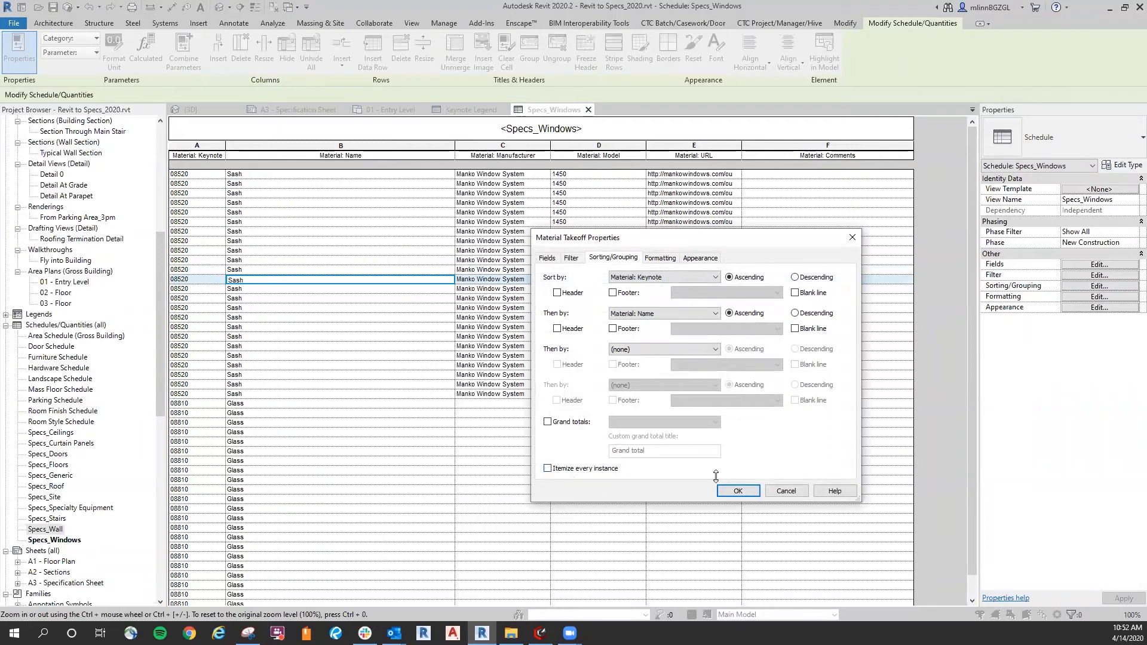
click(754, 493)
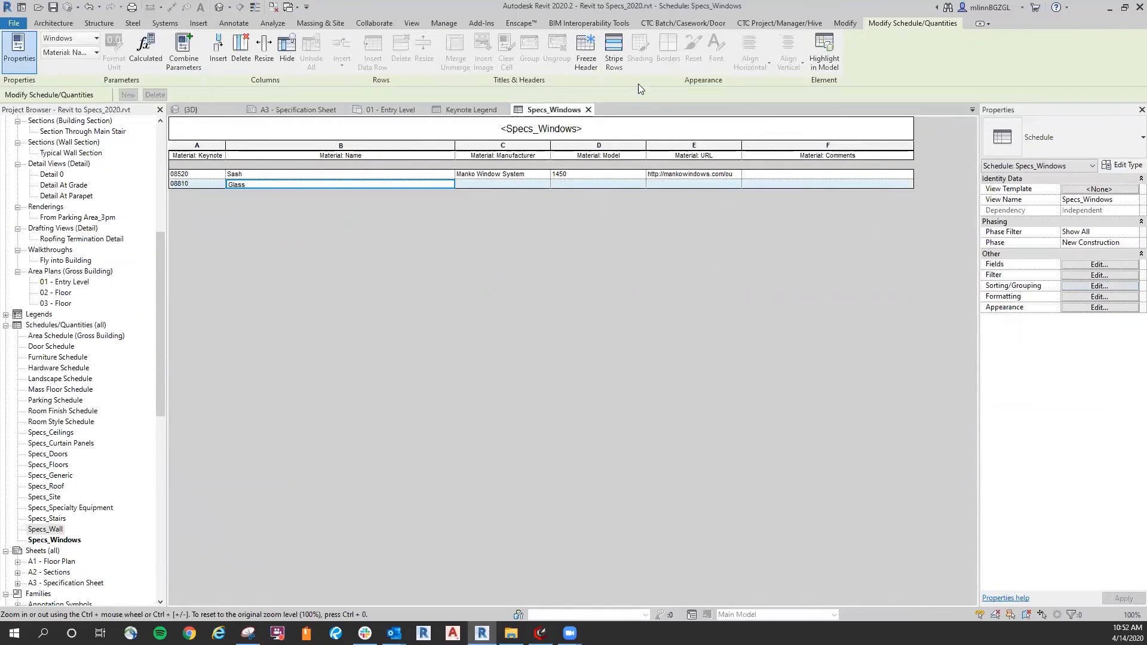
Close the Specs_Windows and Keynote Legend views and switch to the A3 - Specification Sheet
click(588, 109)
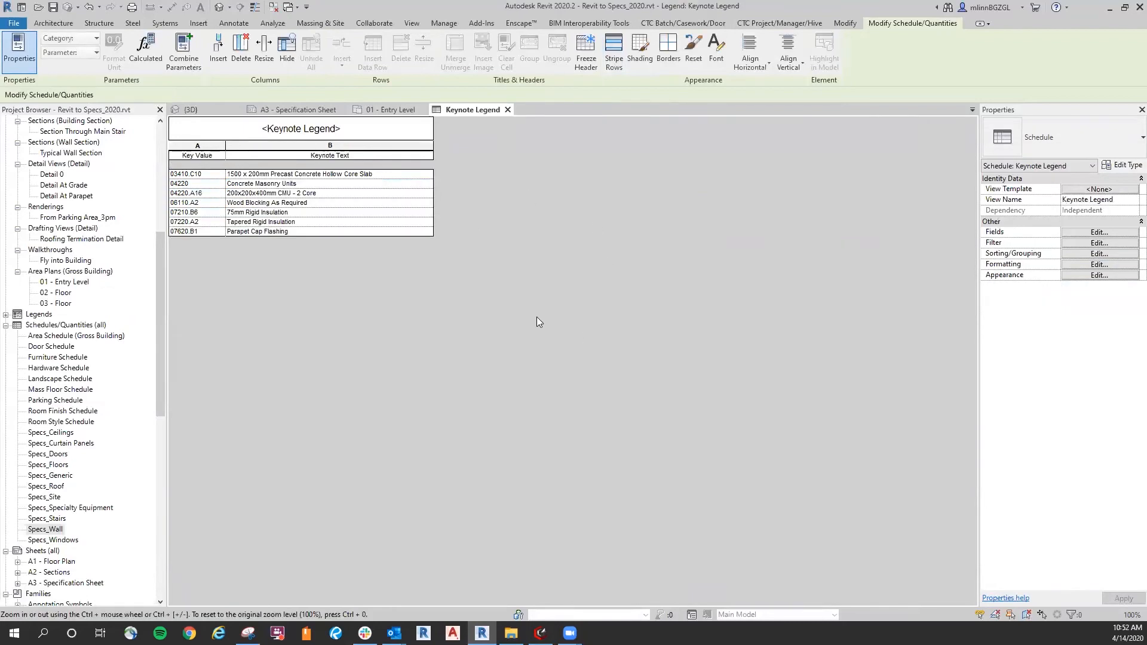
click(507, 109)
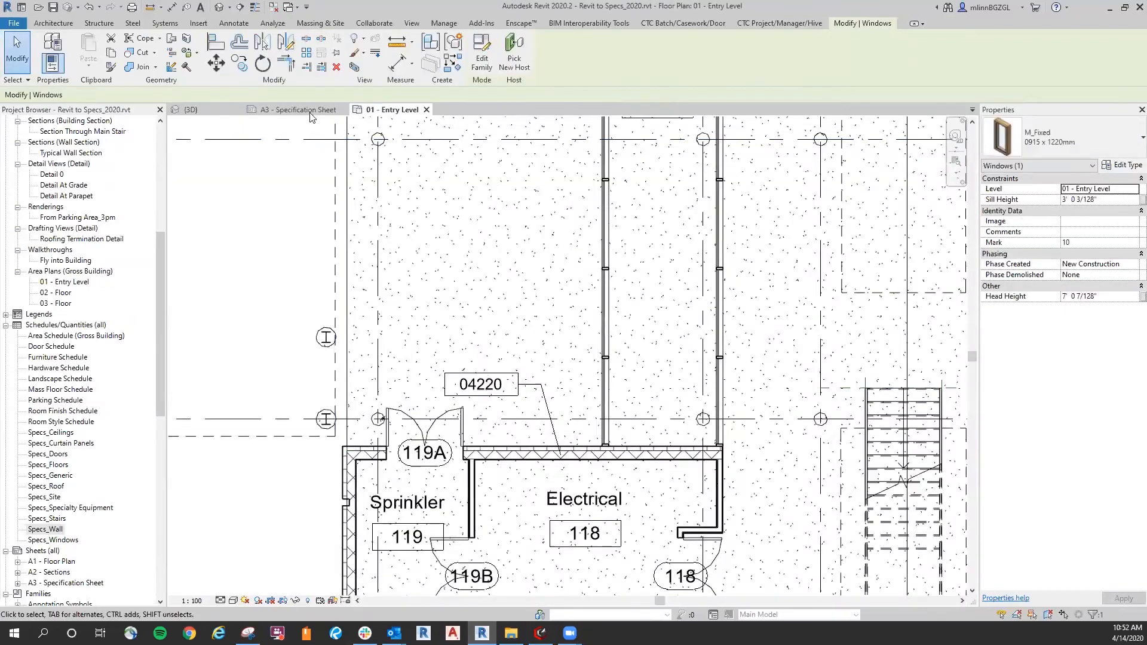
click(310, 109)
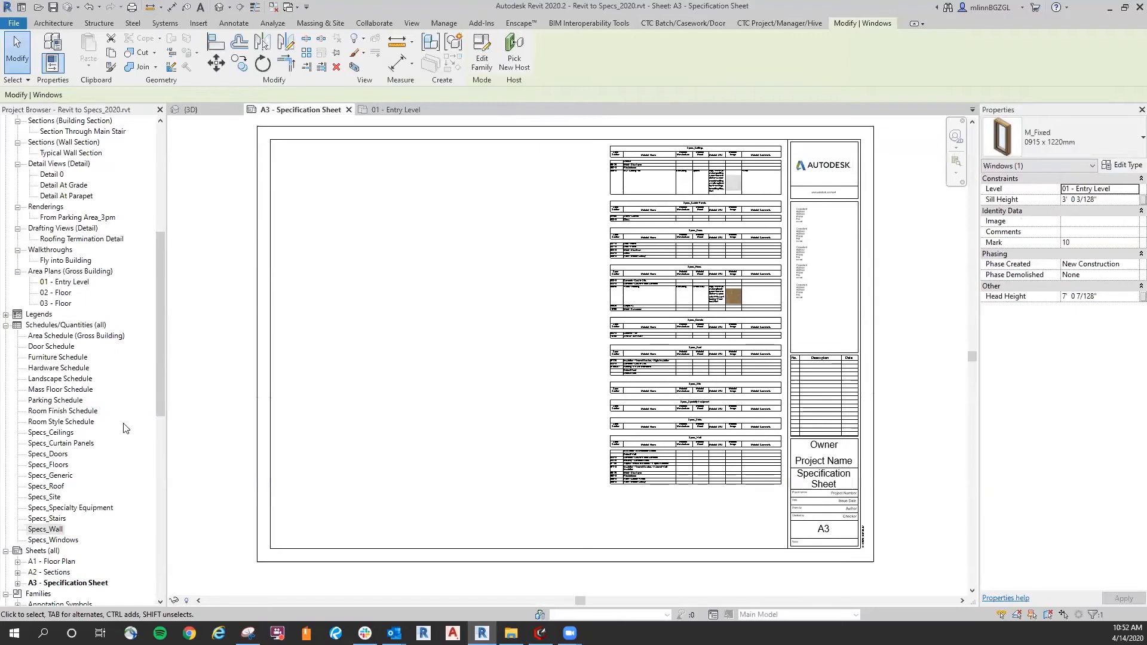
Place the Specs_Windows takeoff on the A3 sheet below the Specs_Wall schedule
drag(54, 540, 448, 333)
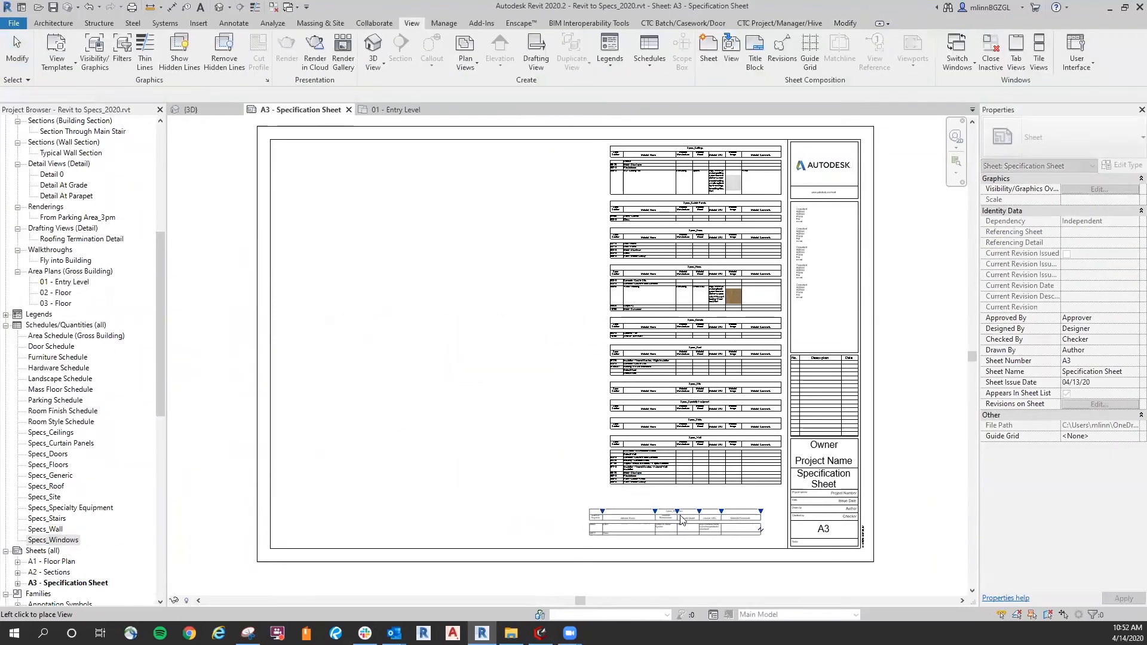
scroll(672, 521, up, 2)
click(702, 509)
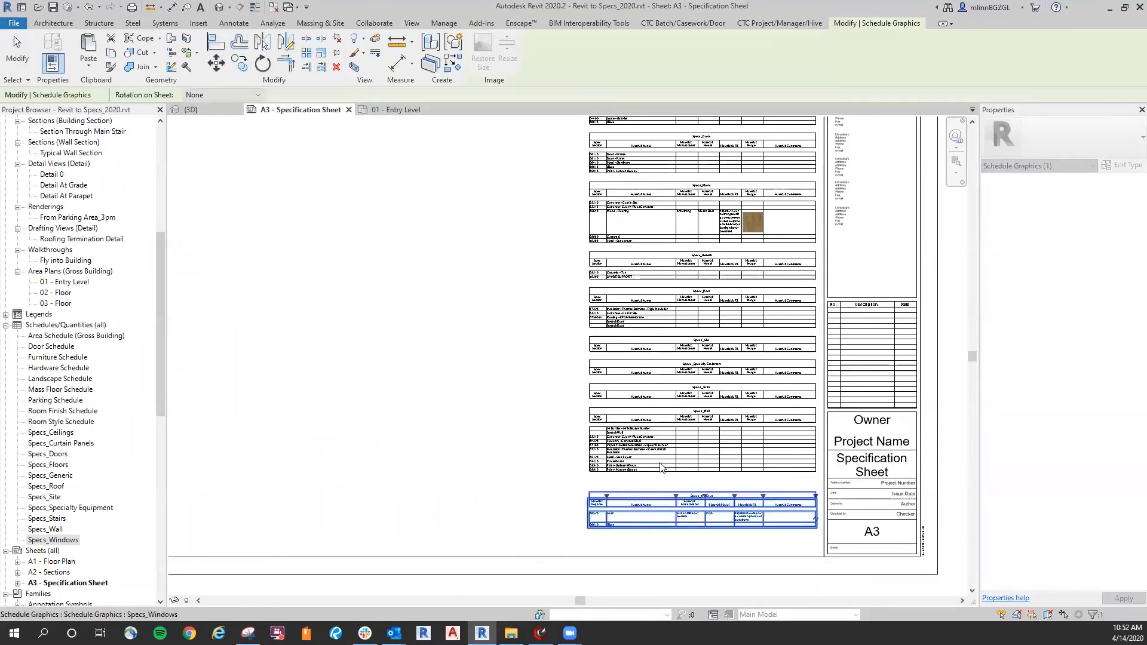
Reposition the Specs_Windows schedule vertically so it sits beneath Specs_Wall with a small gap between them
scroll(613, 495, up, 4)
drag(552, 494, 552, 432)
click(217, 64)
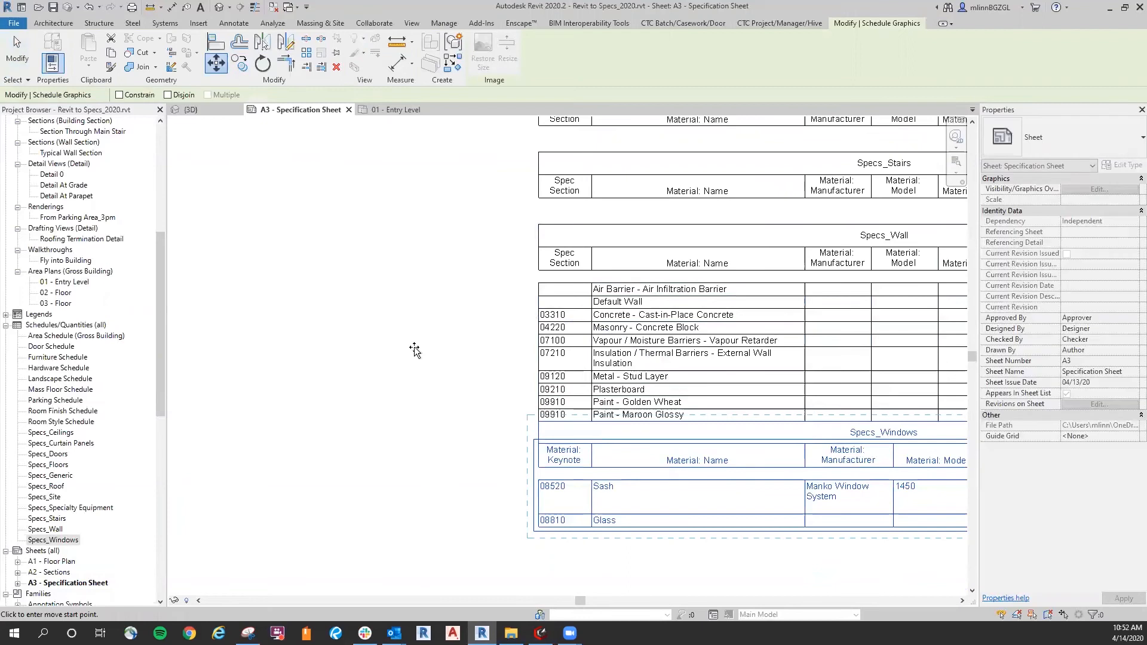
click(415, 349)
click(415, 375)
click(430, 310)
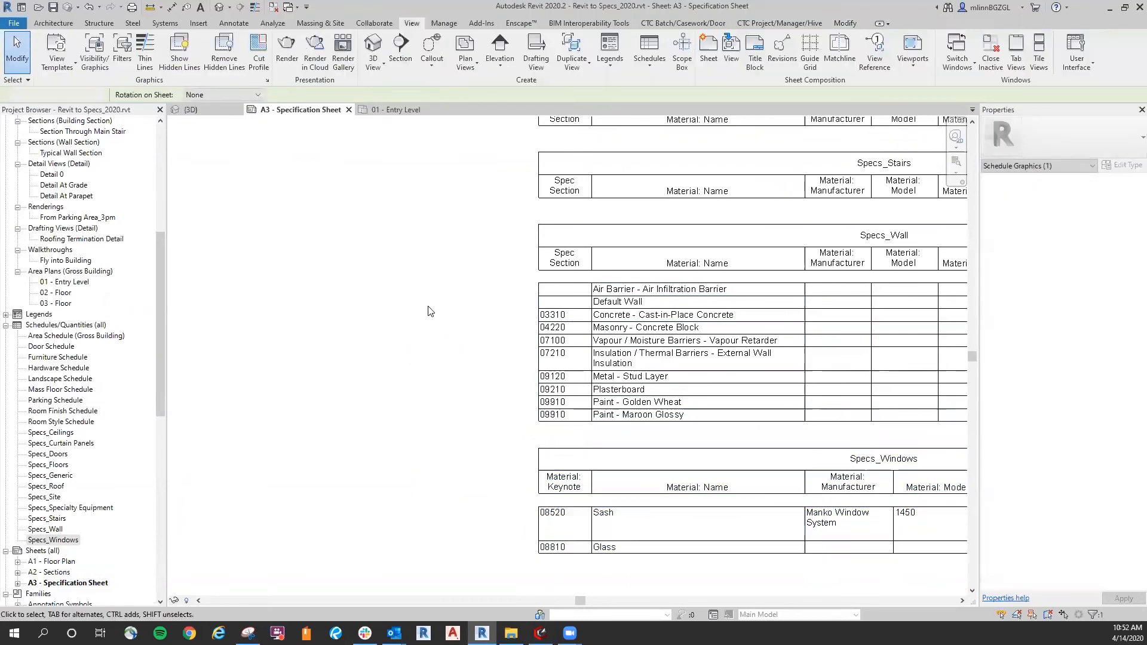
Look over the stacked material specification schedules along the height of the A3 sheet
scroll(410, 374, down, 4)
middle_drag(395, 382, 341, 524)
middle_drag(432, 202, 476, 357)
scroll(509, 233, up, 3)
scroll(321, 320, down, 1)
middle_drag(320, 323, 337, 275)
mouse_move(334, 349)
middle_down()
mouse_move(338, 328)
mouse_move(356, 345)
middle_up()
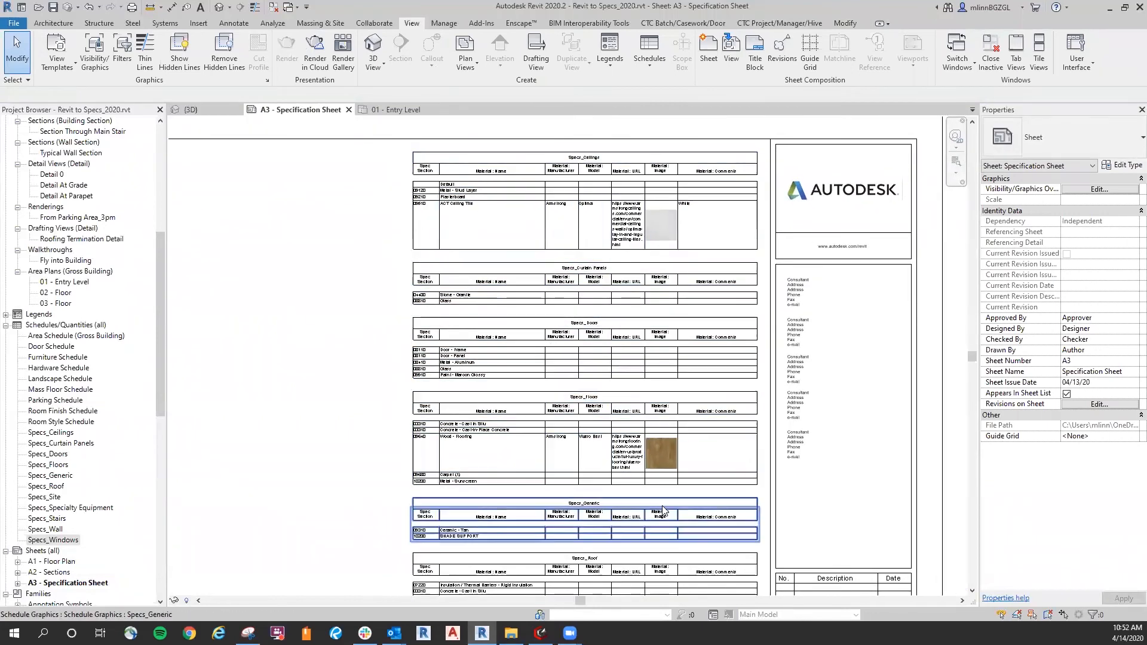
scroll(861, 431, down, 2)
middle_drag(864, 427, 841, 211)
scroll(707, 476, up, 3)
middle_drag(574, 512, 650, 535)
scroll(666, 312, down, 1)
middle_drag(666, 312, 636, 483)
middle_drag(508, 195, 519, 369)
middle_drag(521, 137, 556, 514)
scroll(385, 210, down, 2)
middle_drag(341, 287, 351, 402)
Examine the manufacturer, model, URL, image and comments entries in the Specs_Ceilings and Specs_Floors schedules
scroll(383, 257, up, 3)
middle_drag(372, 253, 225, 318)
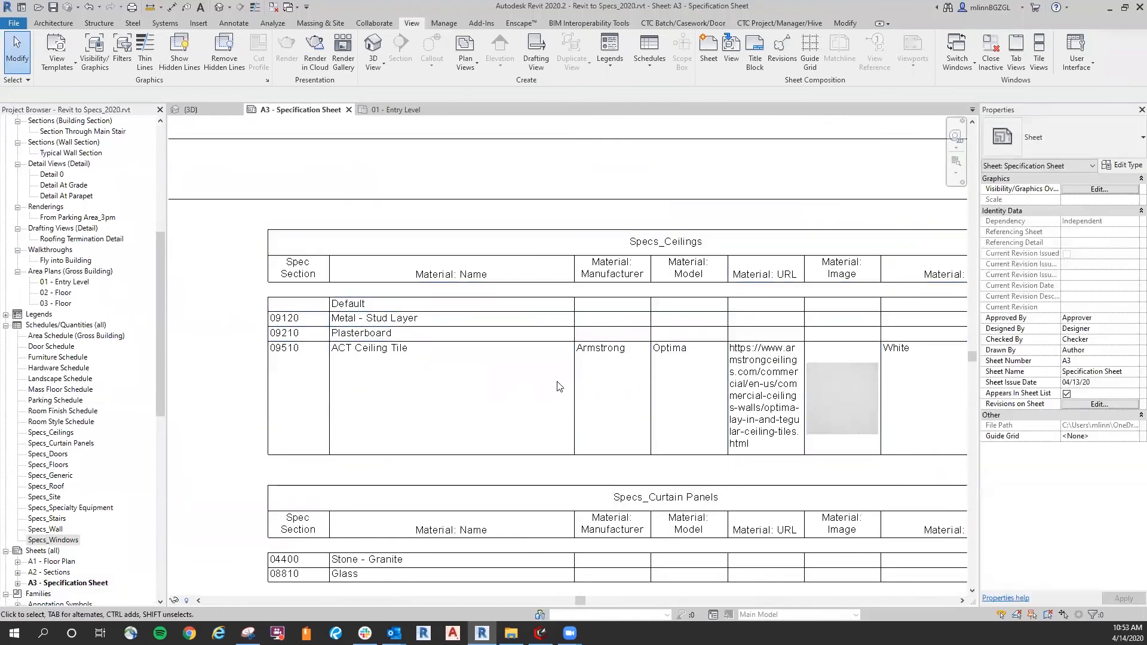
middle_drag(559, 387, 472, 392)
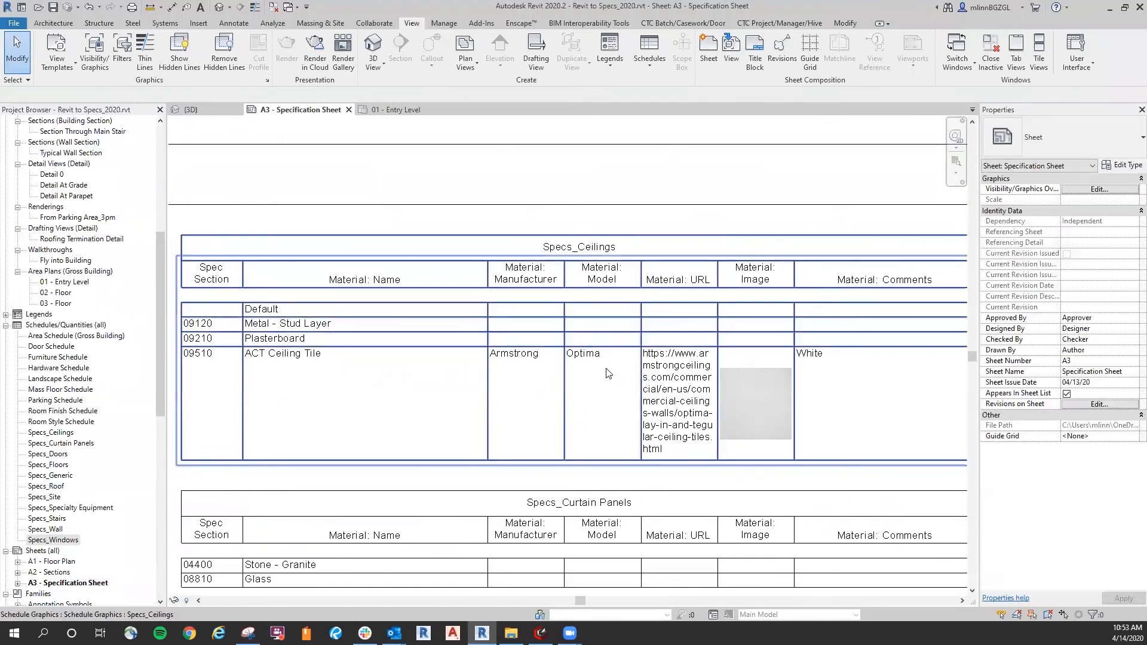
middle_drag(699, 397, 674, 369)
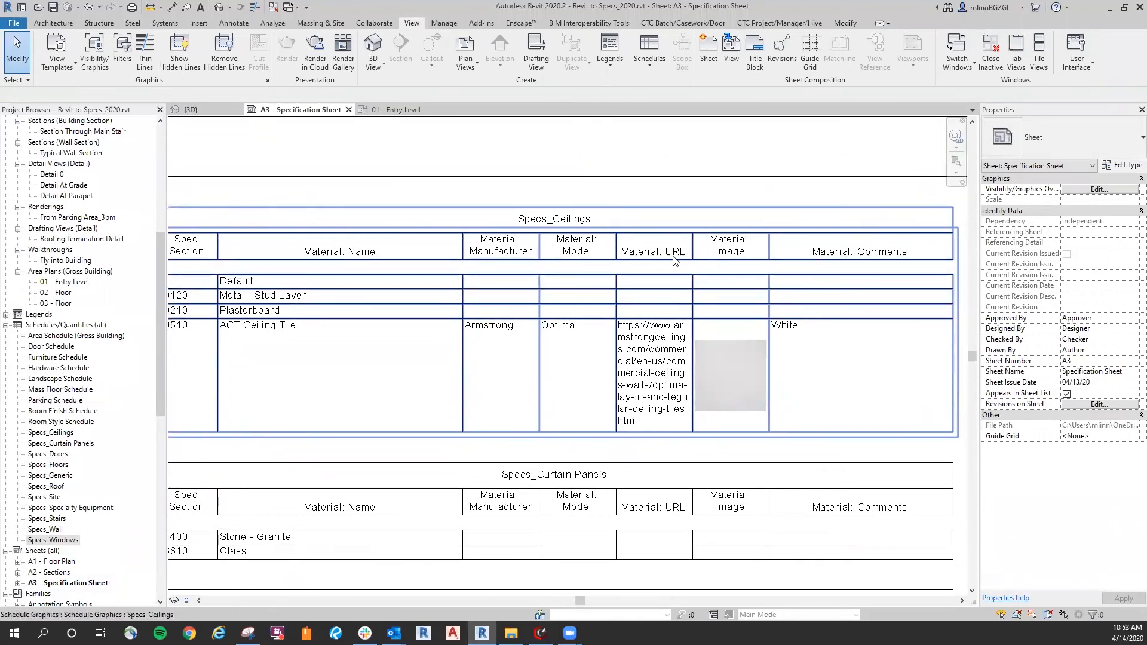
scroll(693, 392, up, 3)
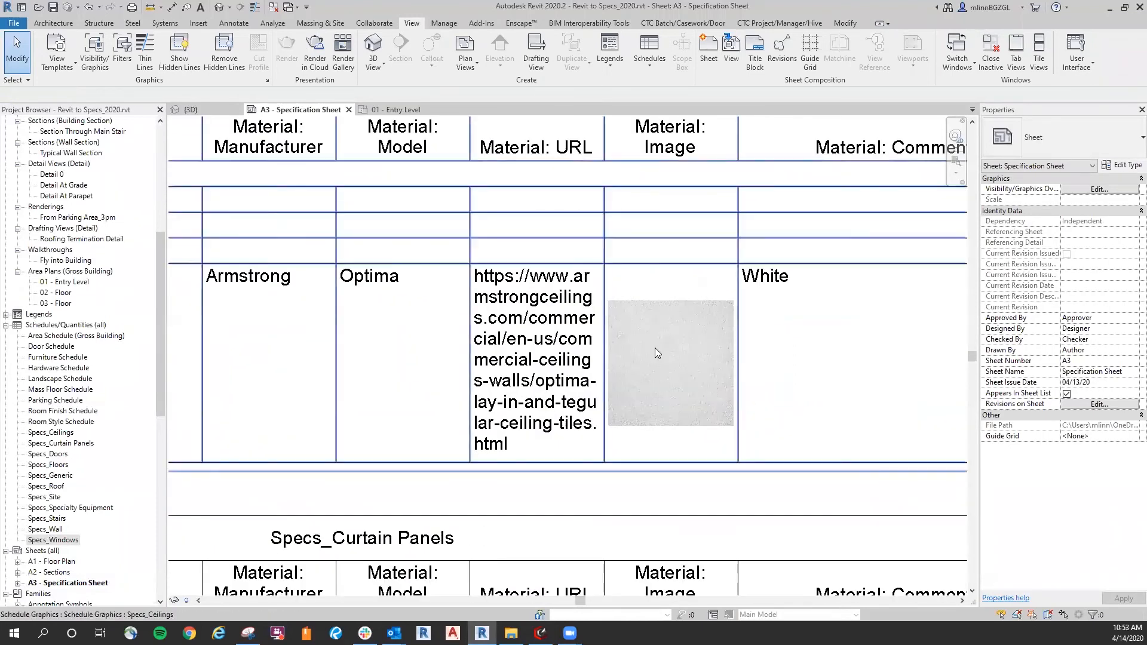
scroll(655, 353, down, 5)
scroll(661, 431, up, 2)
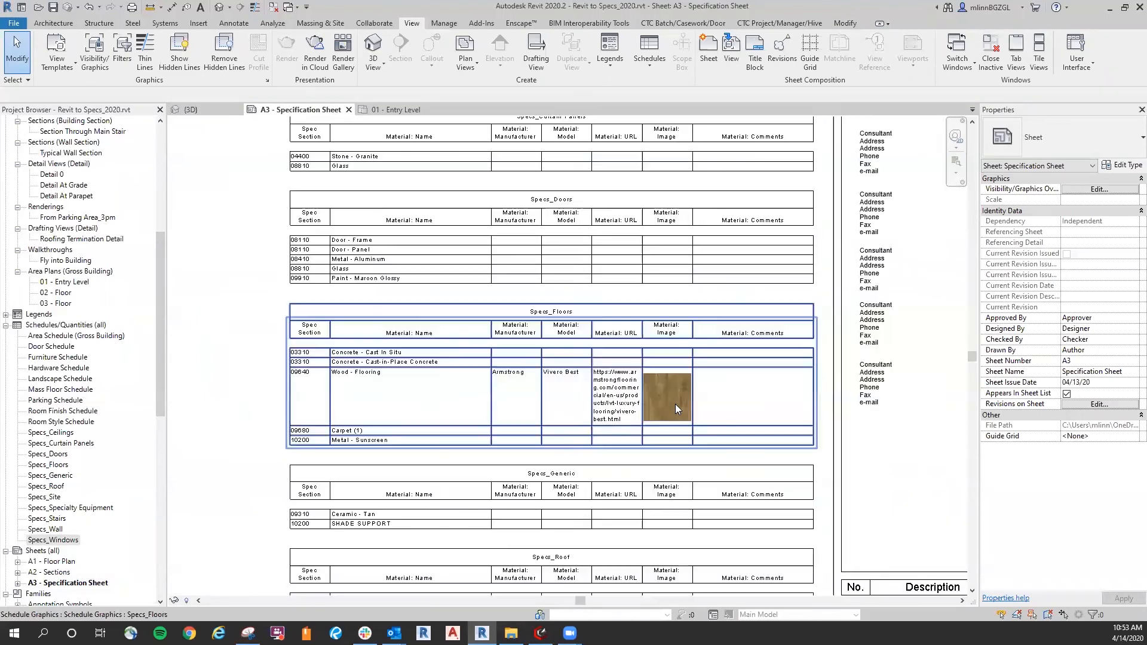
scroll(654, 392, up, 4)
scroll(666, 355, down, 2)
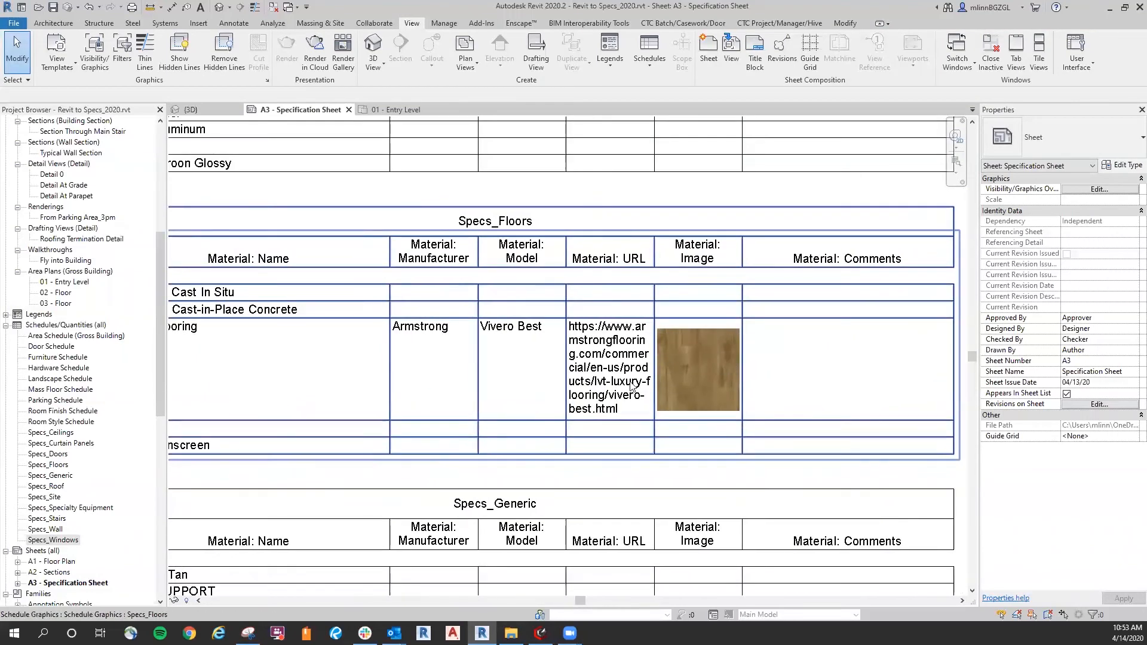
scroll(555, 353, down, 2)
Review the complete A3 - Specification Sheet layout, from the Specs_Ceilings schedule down to Specs_Windows
middle_drag(561, 359, 681, 357)
middle_drag(288, 302, 279, 342)
middle_drag(271, 279, 239, 374)
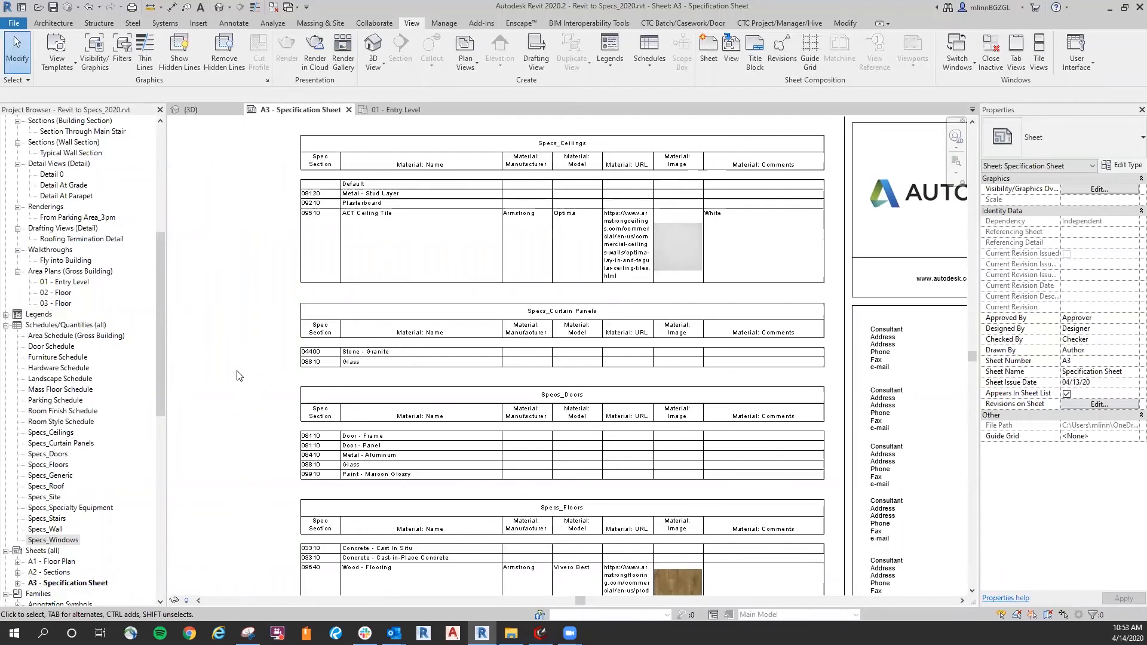
scroll(302, 335, down, 4)
middle_drag(305, 333, 430, 321)
scroll(422, 310, down, 1)
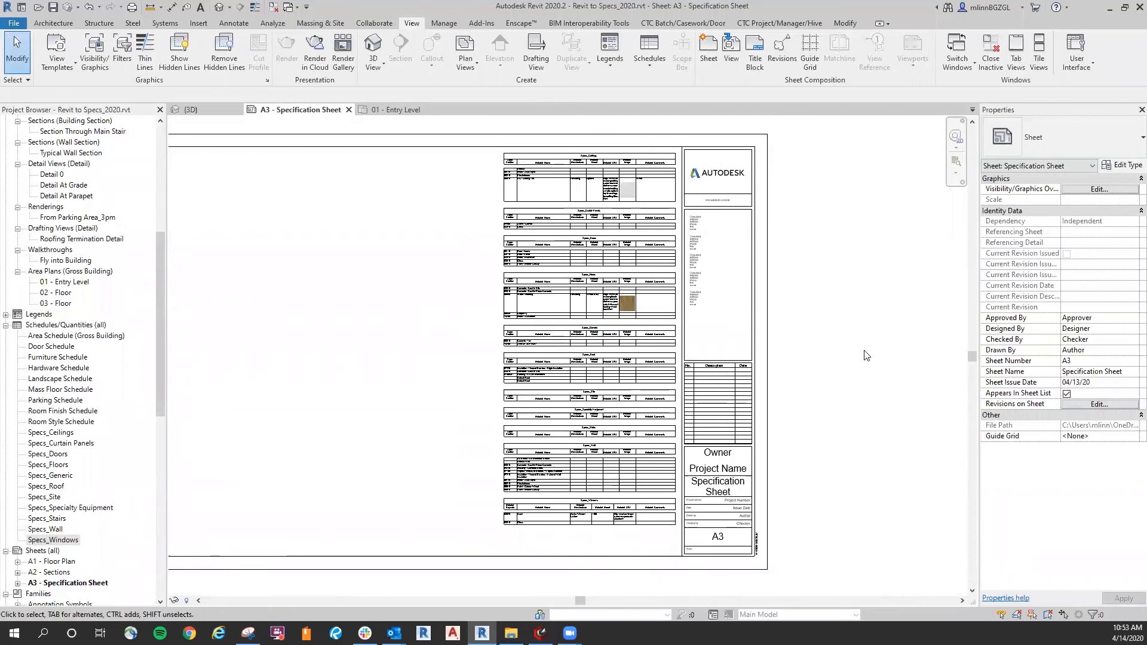
middle_drag(851, 379, 849, 383)
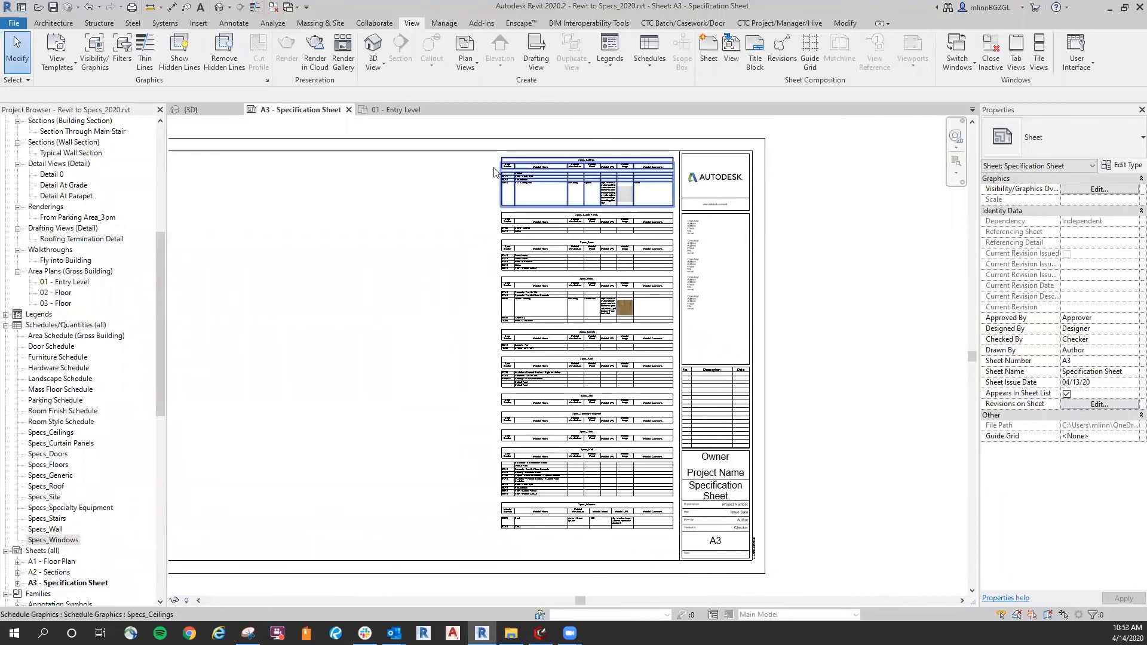
scroll(486, 172, up, 4)
middle_drag(468, 204, 301, 267)
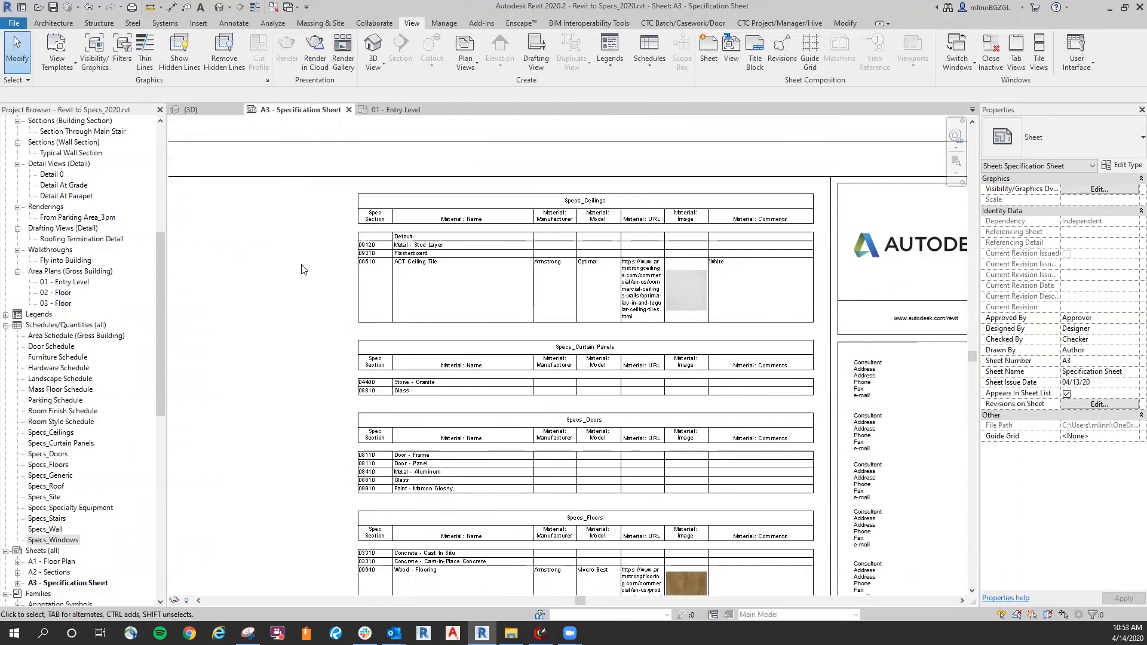
scroll(259, 325, down, 3)
middle_drag(259, 445, 333, 343)
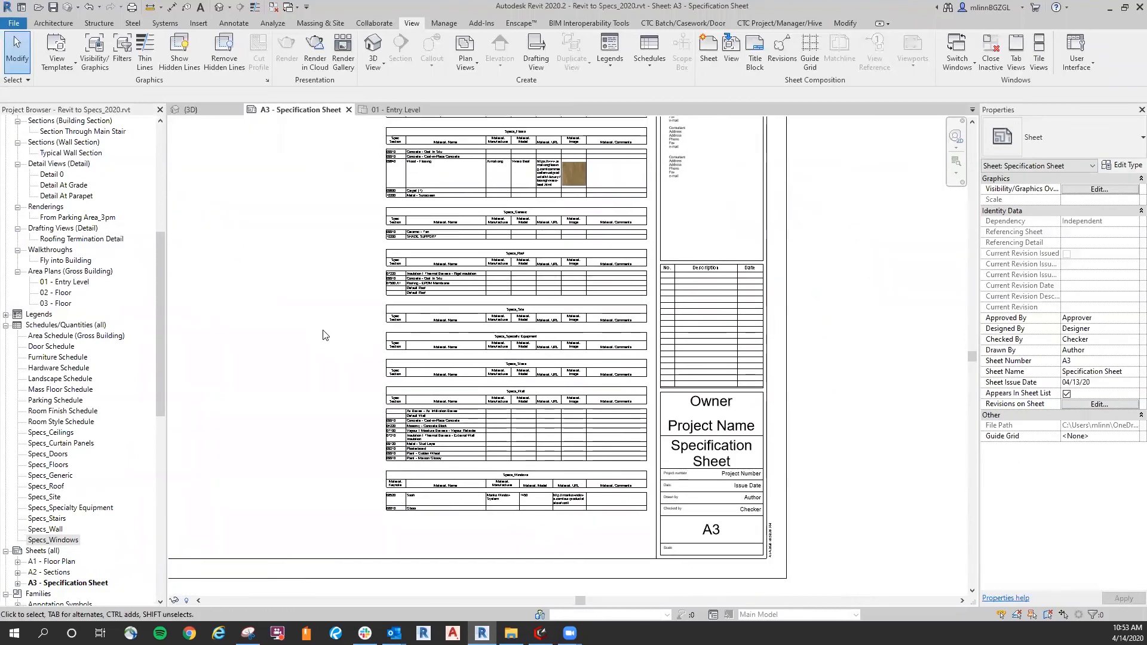
scroll(323, 335, down, 2)
middle_drag(655, 330, 886, 377)
middle_click(857, 287)
middle_click(857, 286)
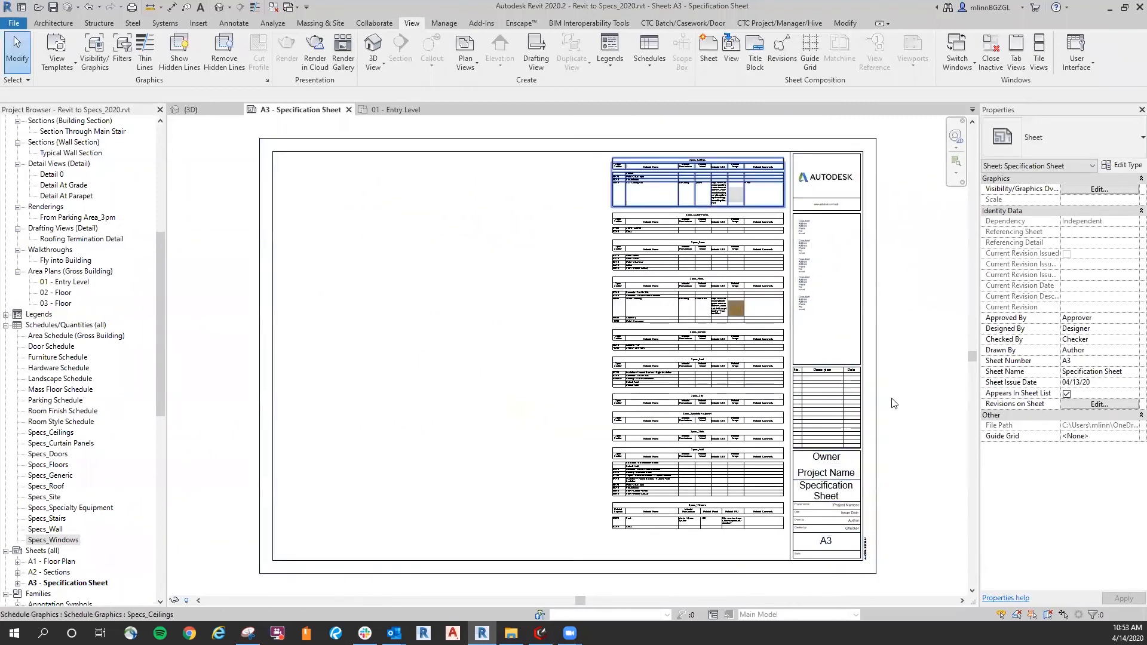